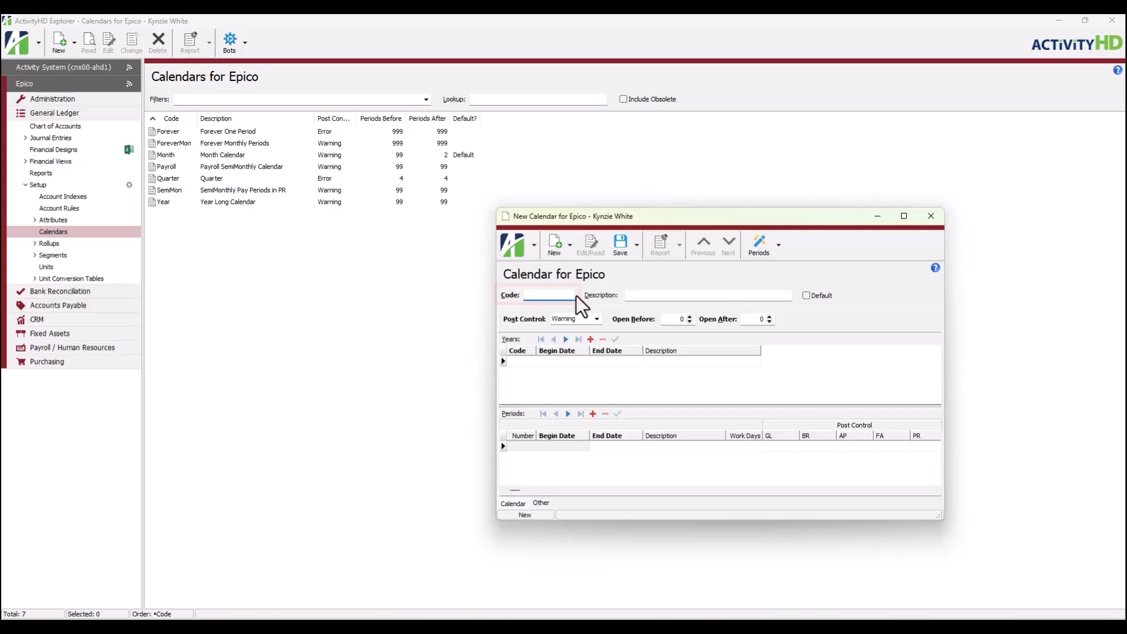
Identify the new calendar with the code MonthlyA and the description Monthly A
{"action": "type", "text": "MonthlyA"}
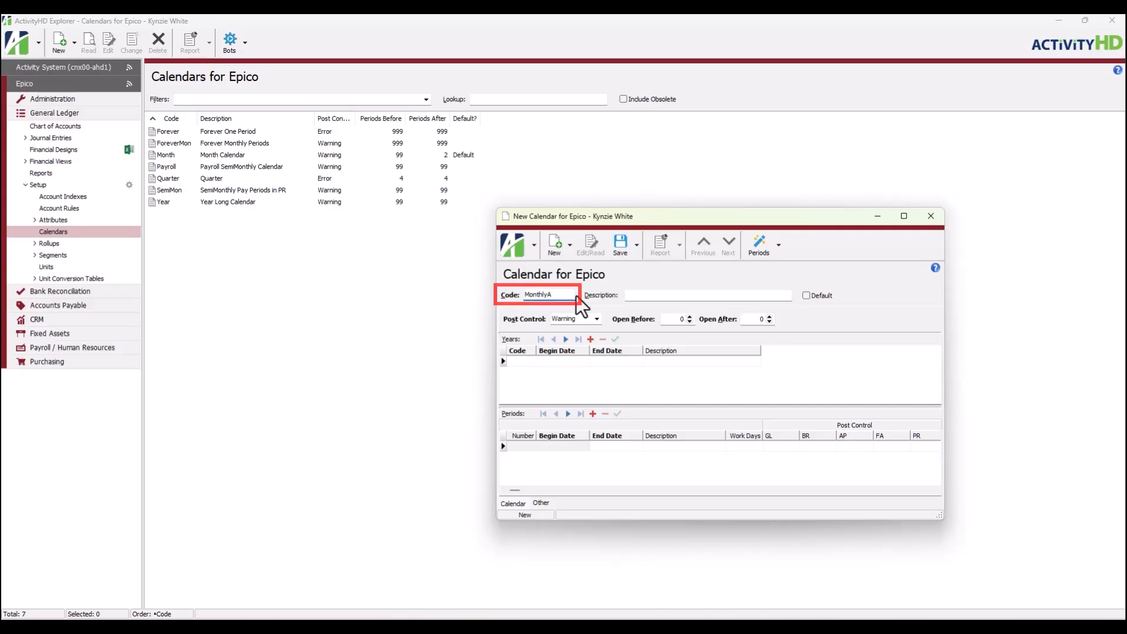
{"action": "key", "text": "Tab"}
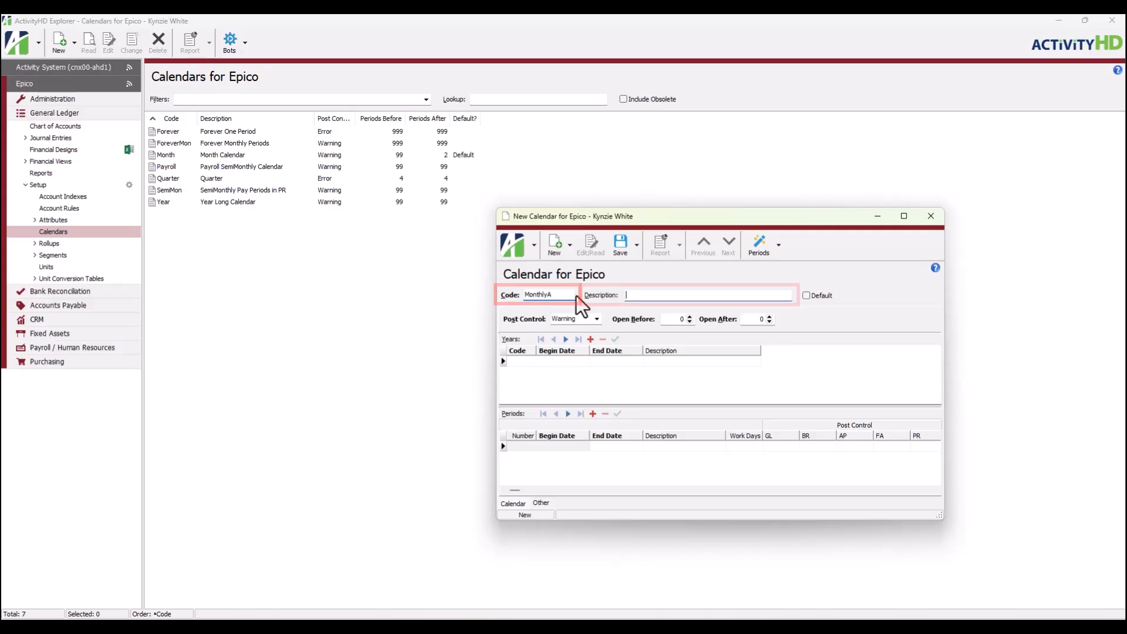
{"action": "type", "text": "Monthly A"}
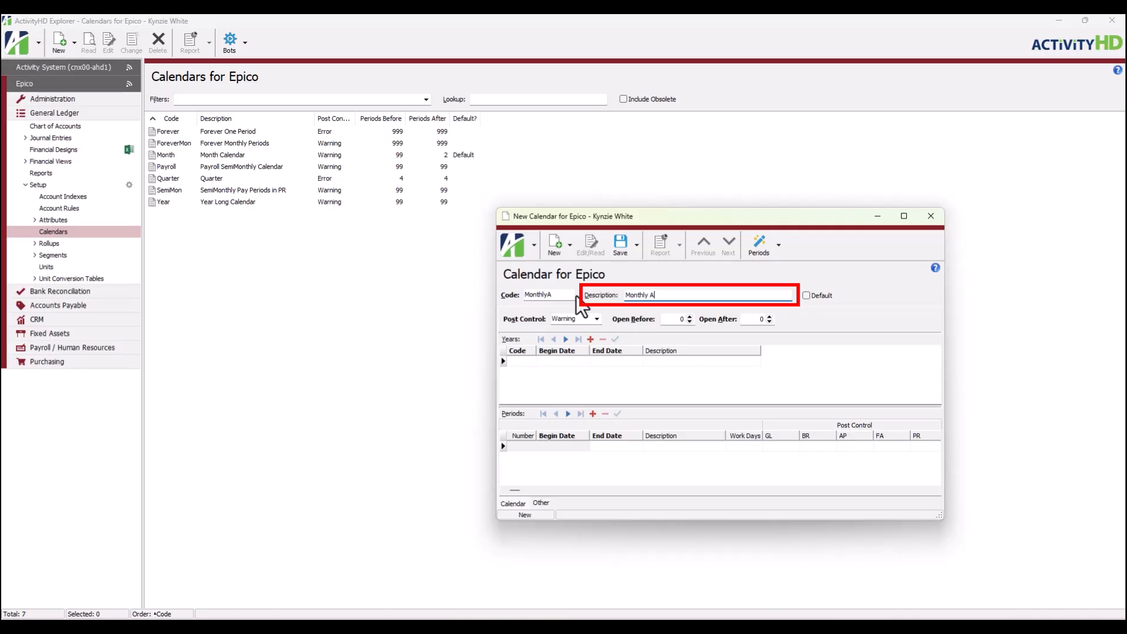
Set the calendar to 3 periods open before, 6 periods open after, and Error post control
{"action": "left_click", "coordinate": [679, 319]}
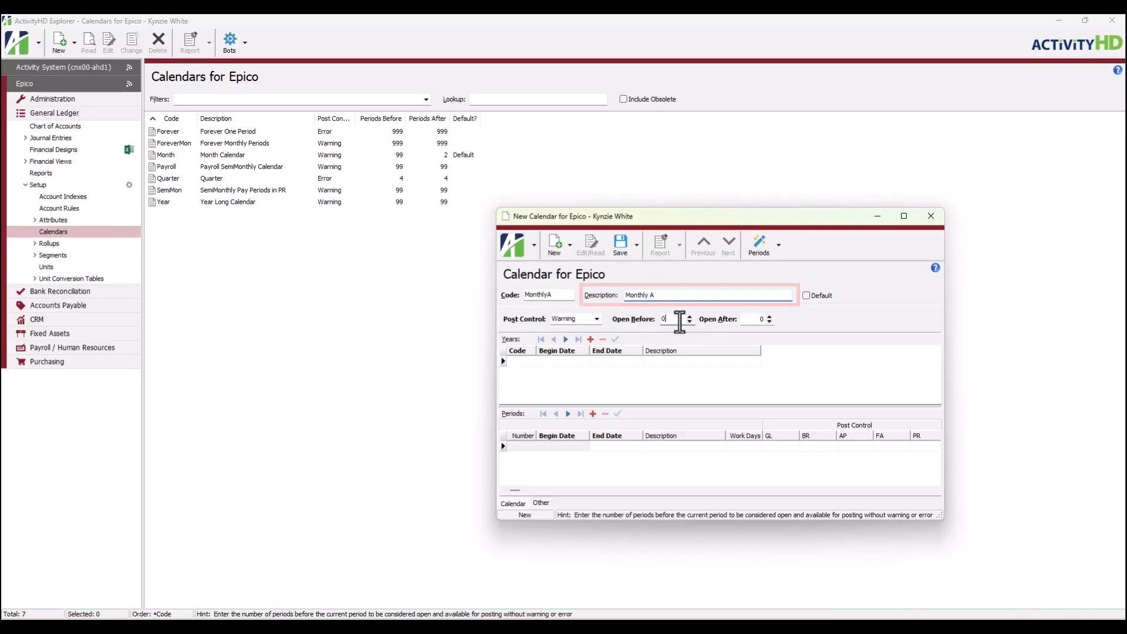
{"action": "key", "text": "Tab"}
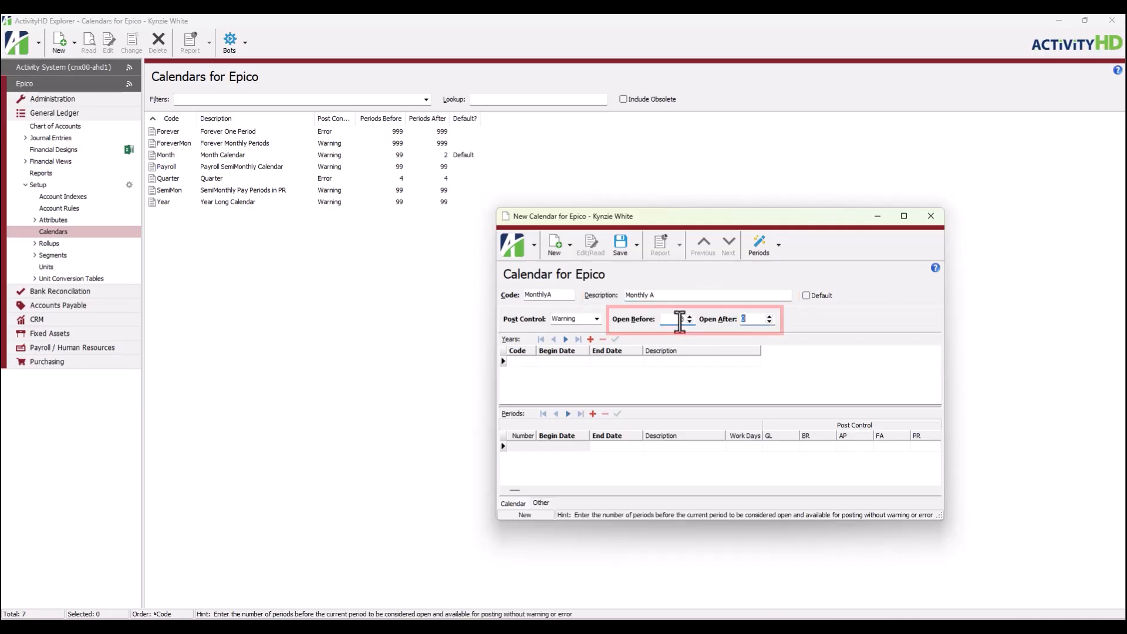
{"action": "type", "text": "6"}
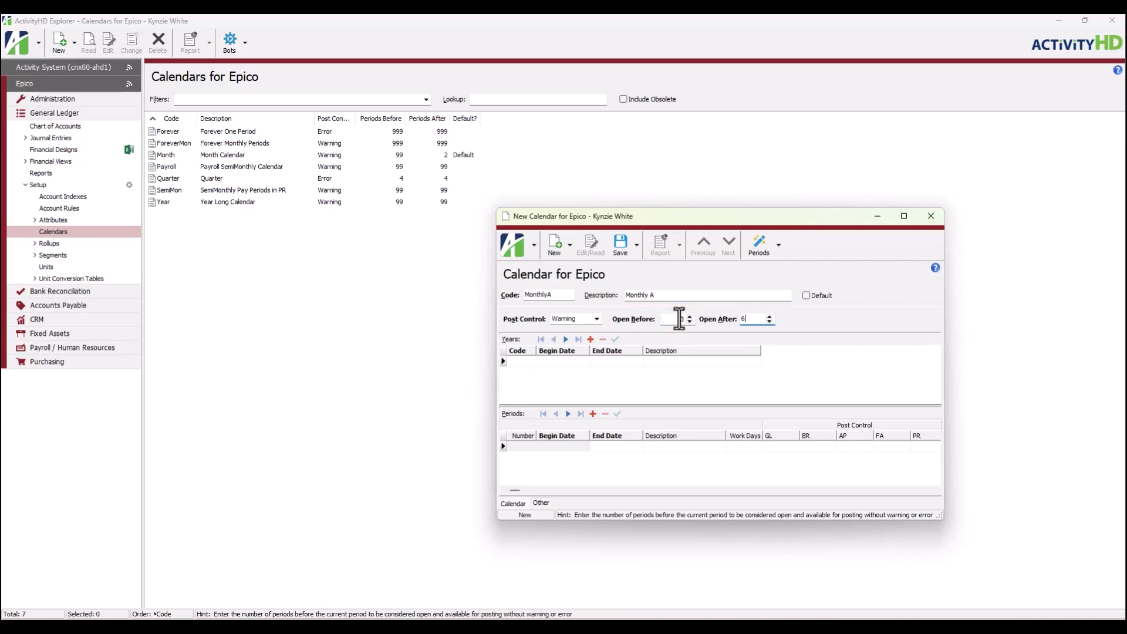
{"action": "left_click", "coordinate": [596, 319]}
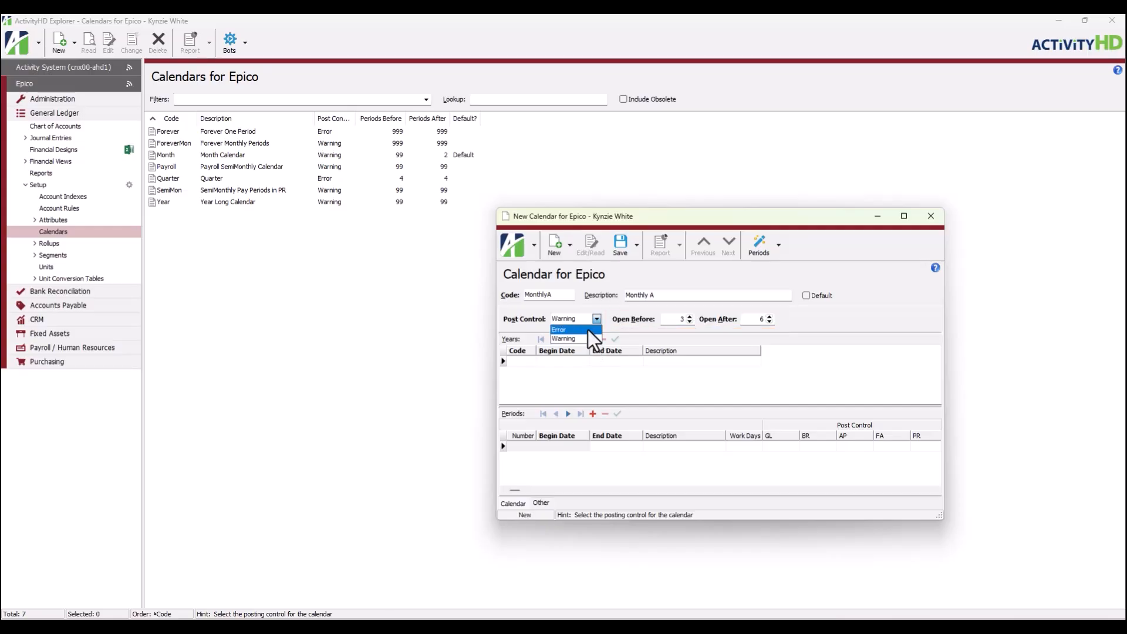
{"action": "left_click", "coordinate": [587, 329]}
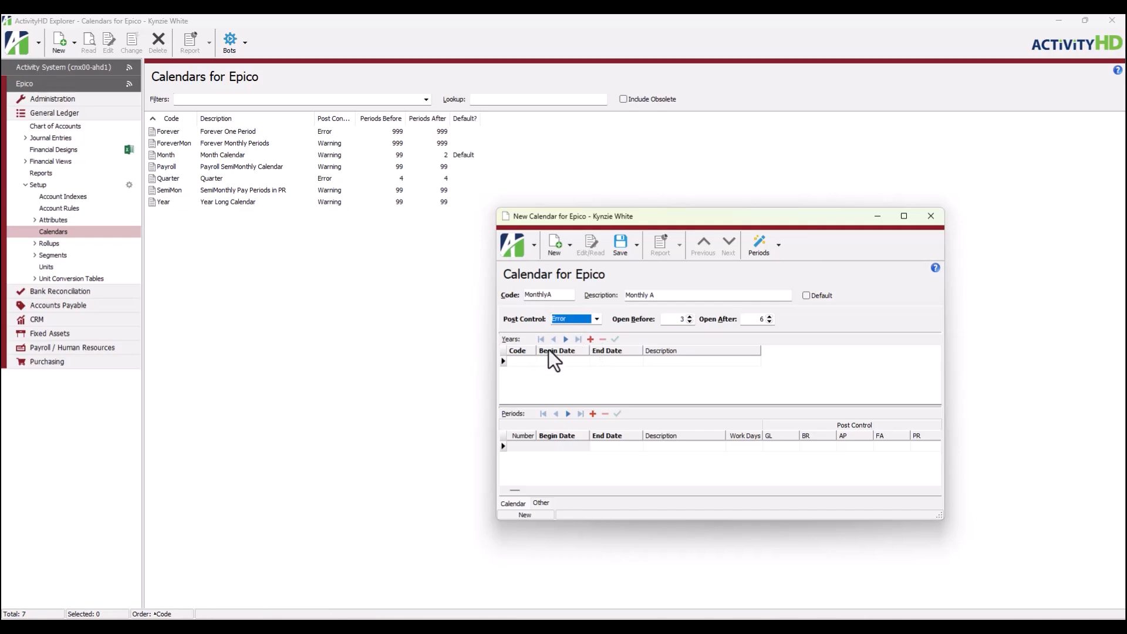
Add fiscal year 2020 running 1/1/2020 to 12/31/2020, described as Year 2020, and generate its monthly periods
{"action": "left_click", "coordinate": [527, 361]}
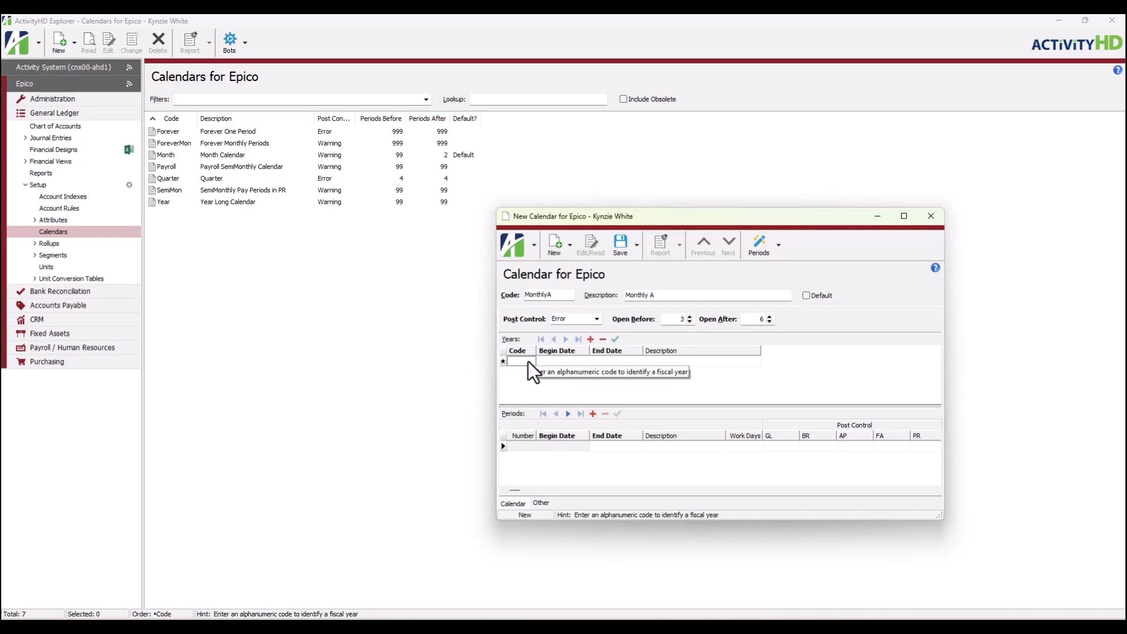
{"action": "type", "text": "2020"}
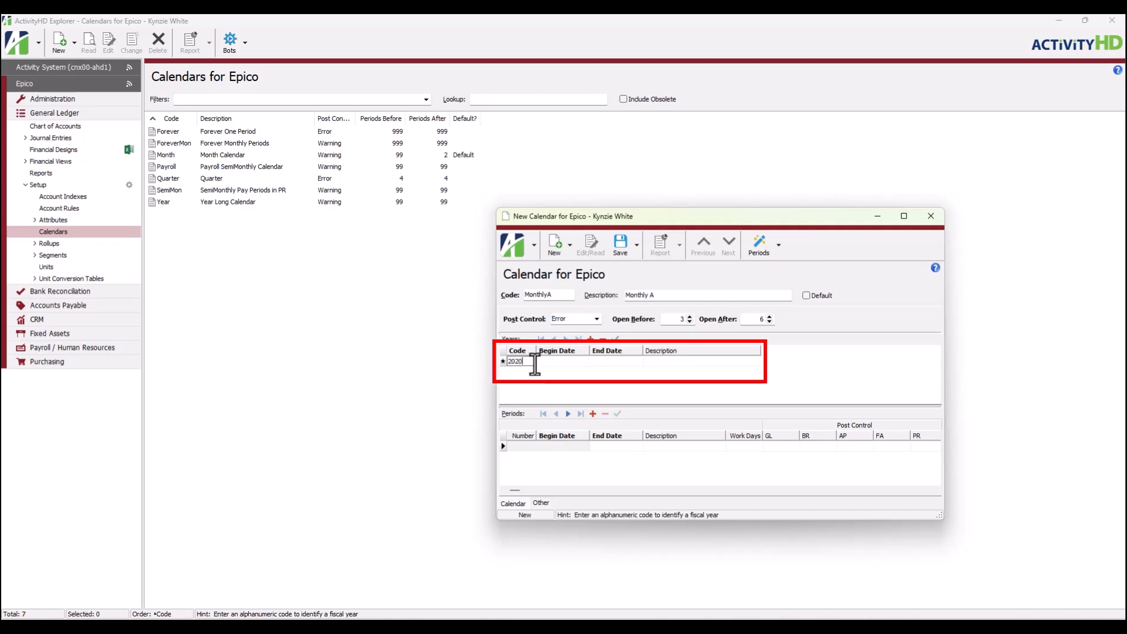
{"action": "key", "text": "Tab"}
{"action": "type", "text": "0101"}
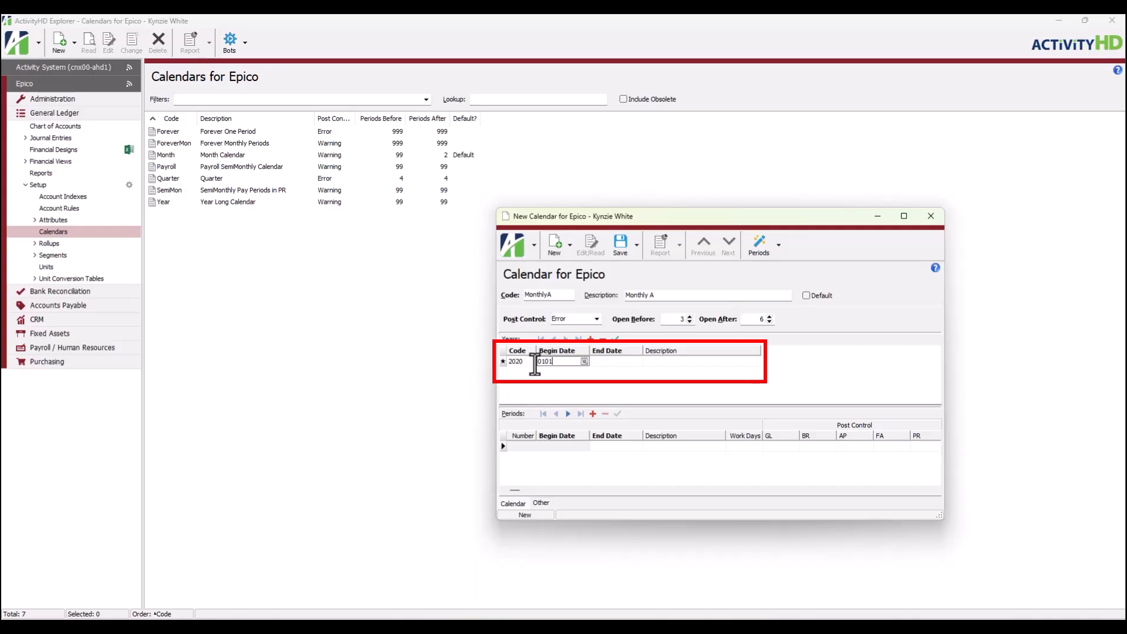
{"action": "type", "text": "2020"}
{"action": "key", "text": "Tab"}
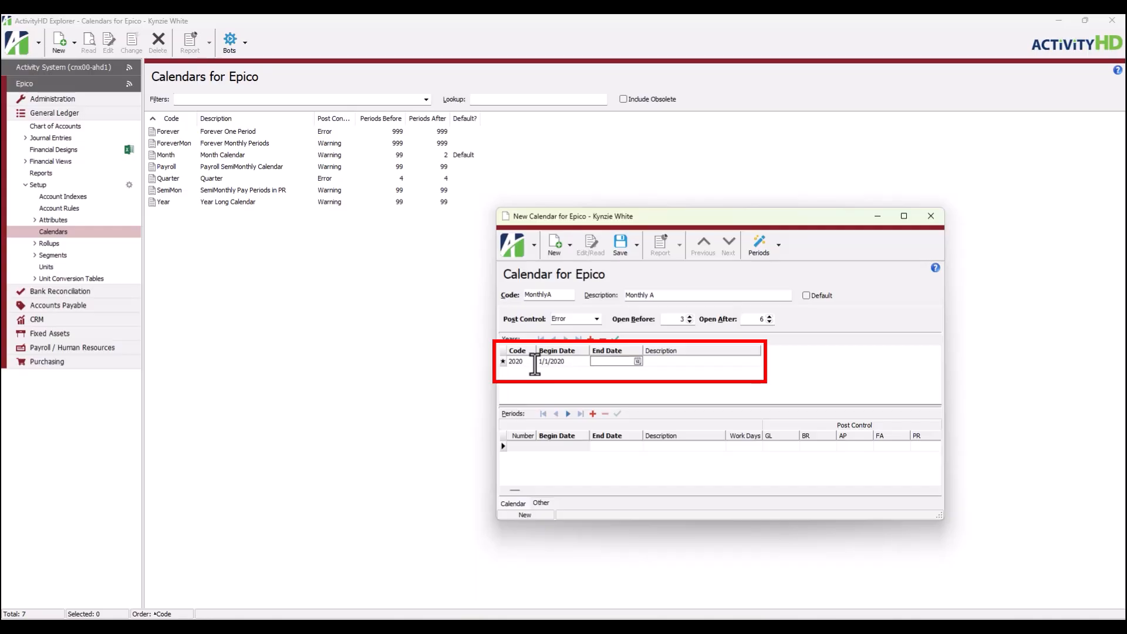
{"action": "type", "text": "12312020"}
{"action": "key", "text": "Tab"}
{"action": "type", "text": "Year 2020"}
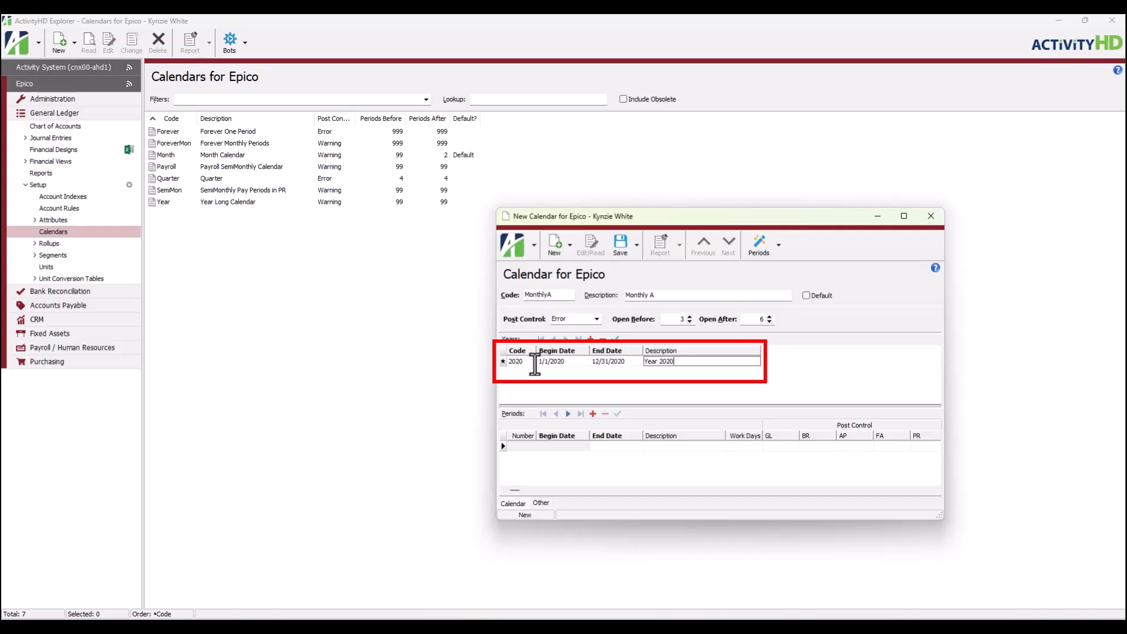
{"action": "key", "text": "Tab"}
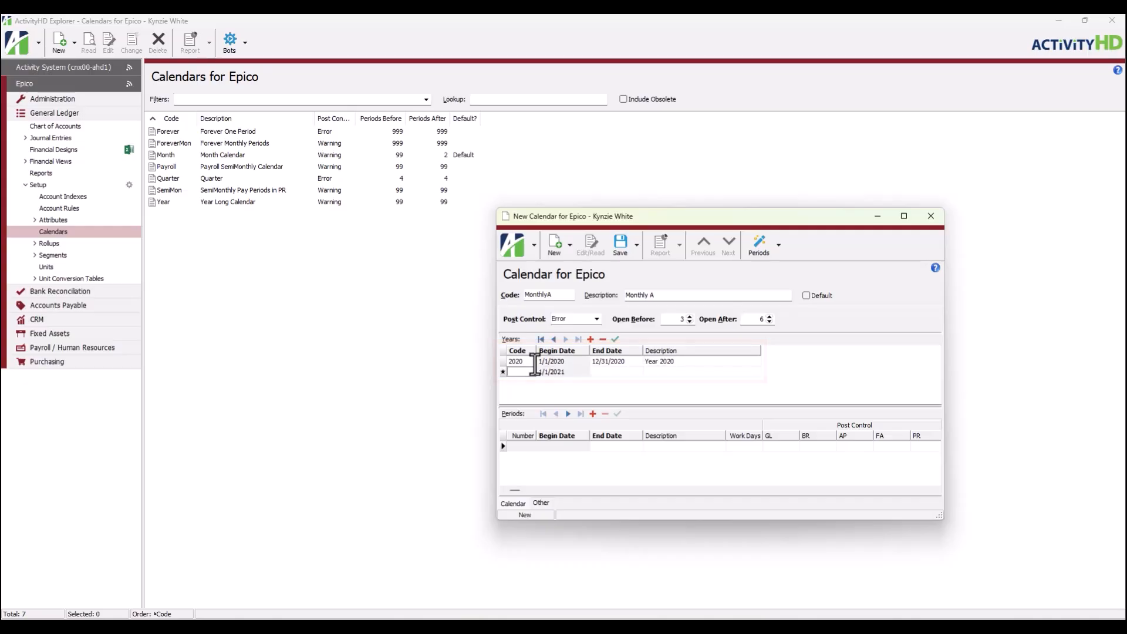
{"action": "left_click", "coordinate": [779, 249]}
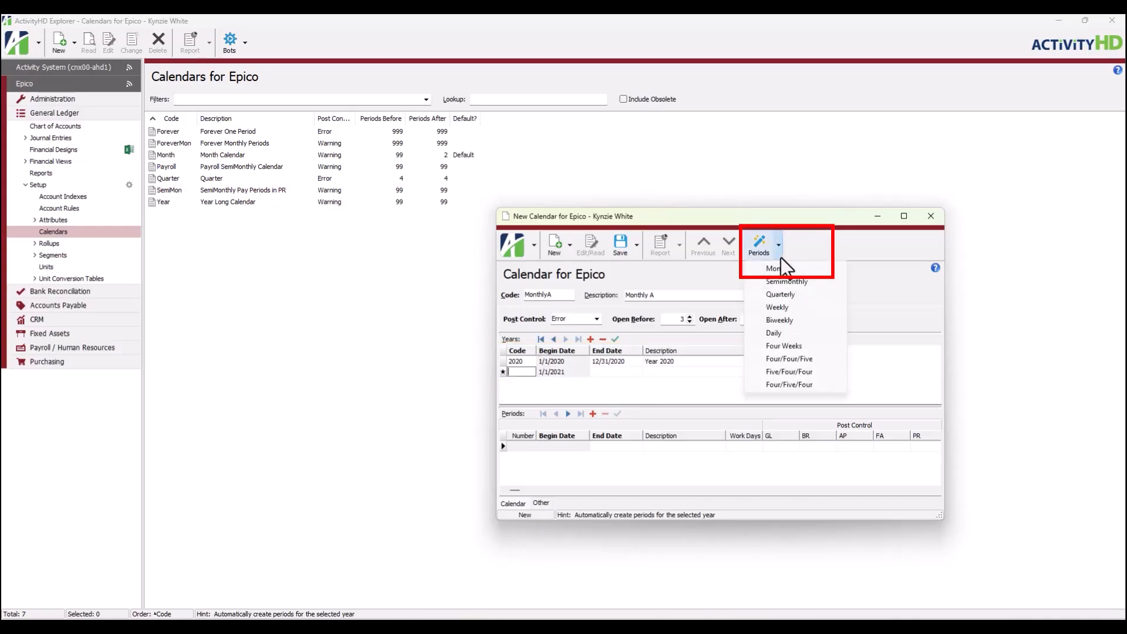
{"action": "left_click", "coordinate": [816, 269]}
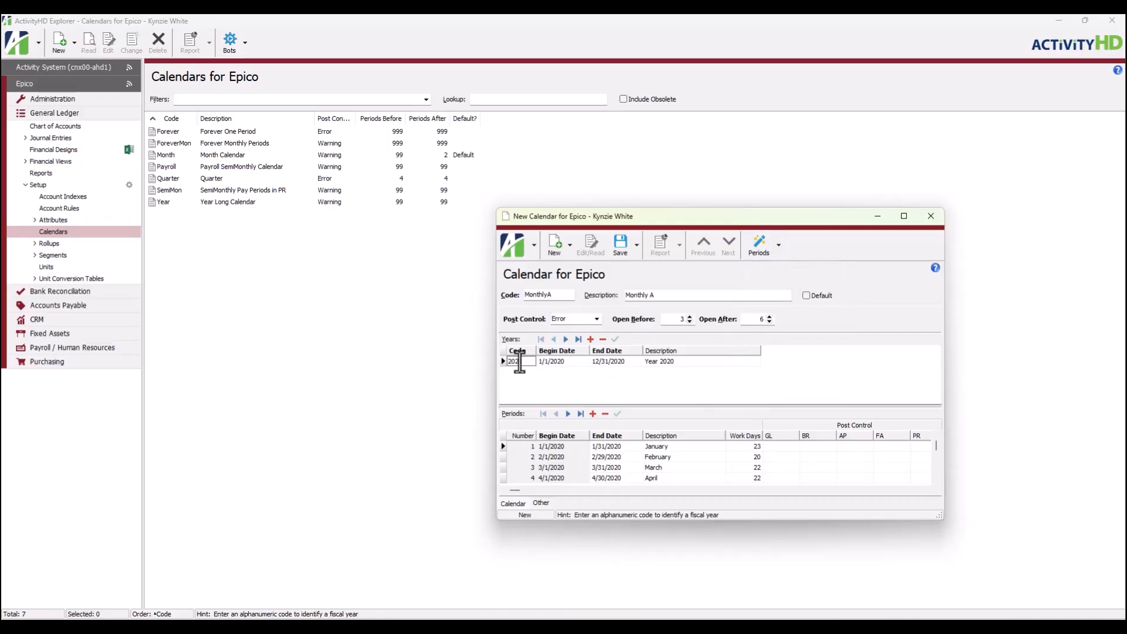
Add fiscal year 2021 ending 12/31/2021, described as Year2021, and generate its monthly periods
{"action": "left_click", "coordinate": [732, 364]}
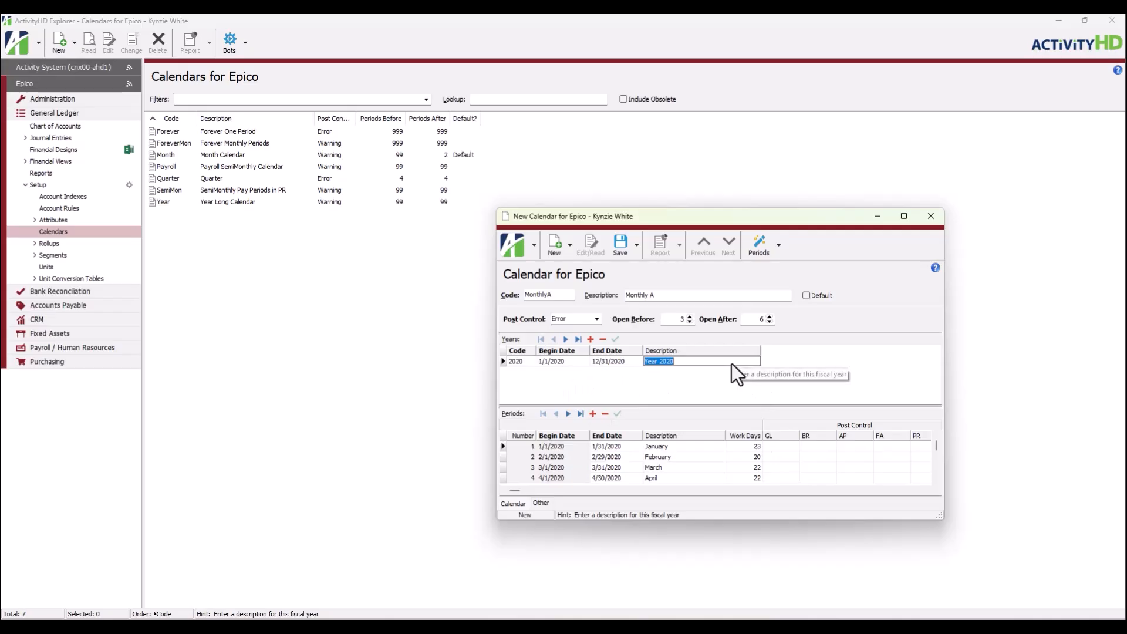
{"action": "key", "text": "Tab"}
{"action": "type", "text": "2021"}
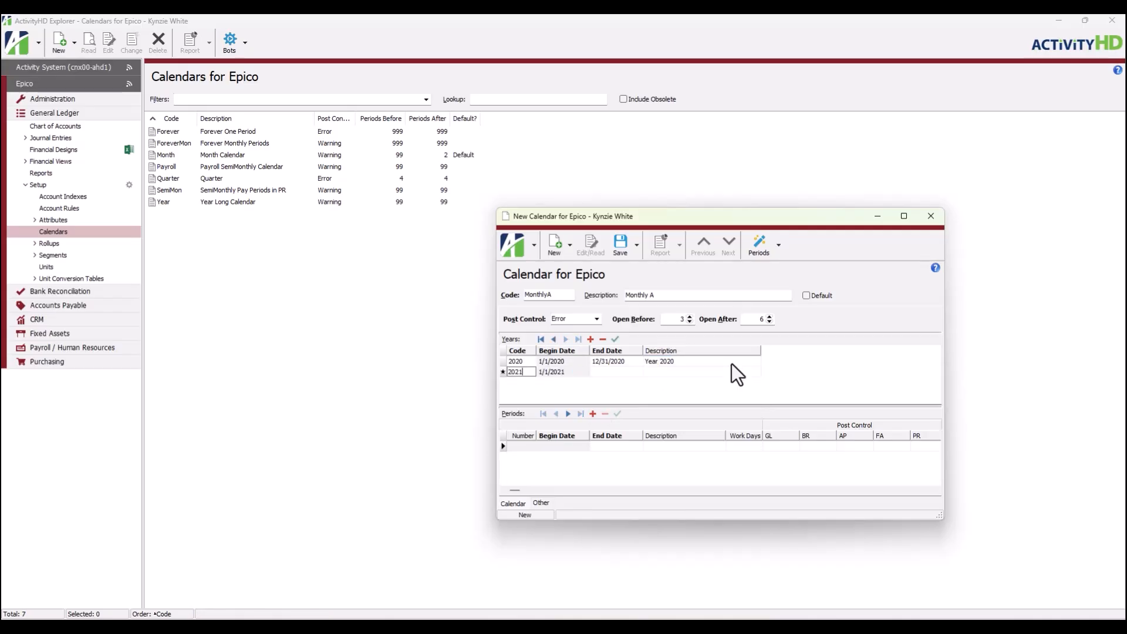
{"action": "key", "text": "Tab"}
{"action": "type", "text": "12312021"}
{"action": "key", "text": "Tab"}
{"action": "type", "text": "Year2021"}
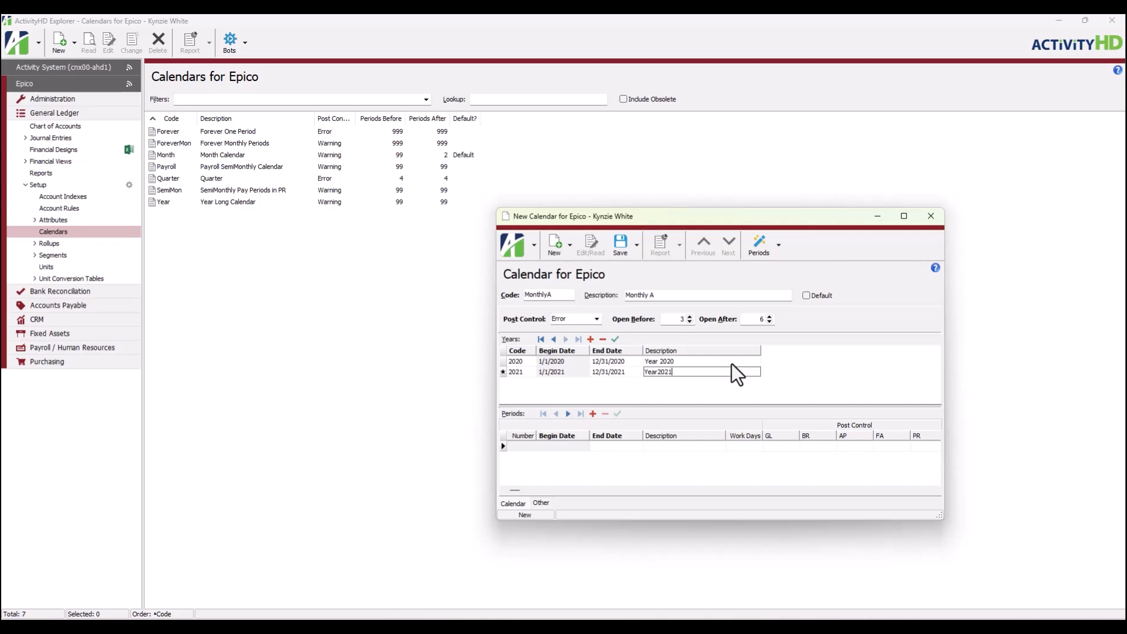
{"action": "left_click", "coordinate": [780, 247]}
{"action": "left_click", "coordinate": [784, 270]}
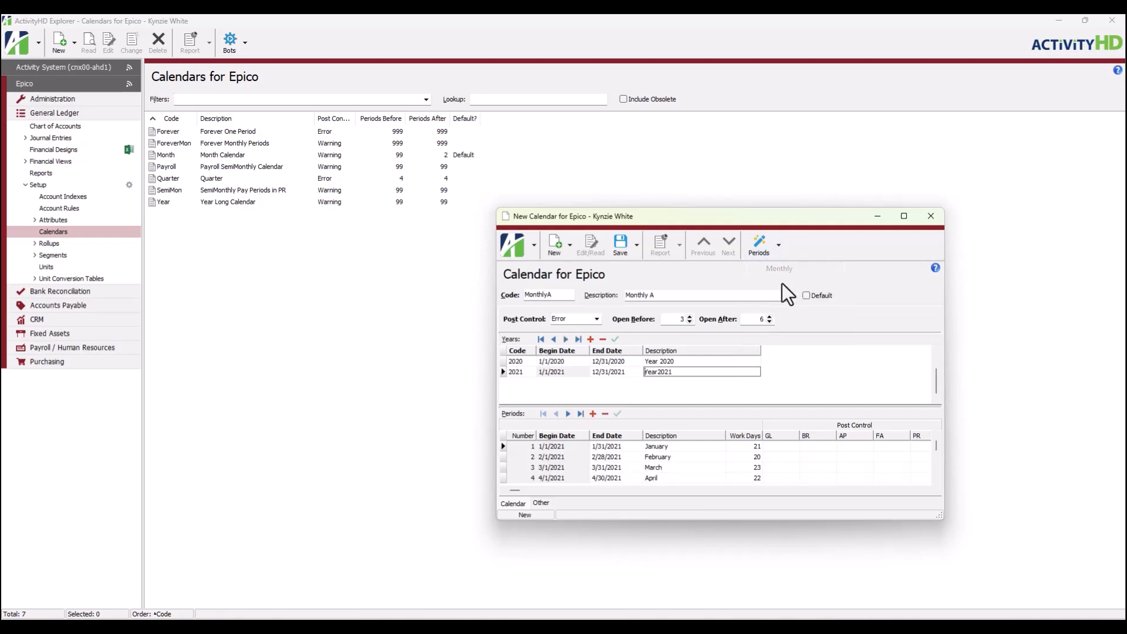
Add fiscal year 2022 ending 12/31/2022 with the description 2022
{"action": "left_click", "coordinate": [731, 374]}
{"action": "key", "text": "Tab"}
{"action": "type", "text": "2022"}
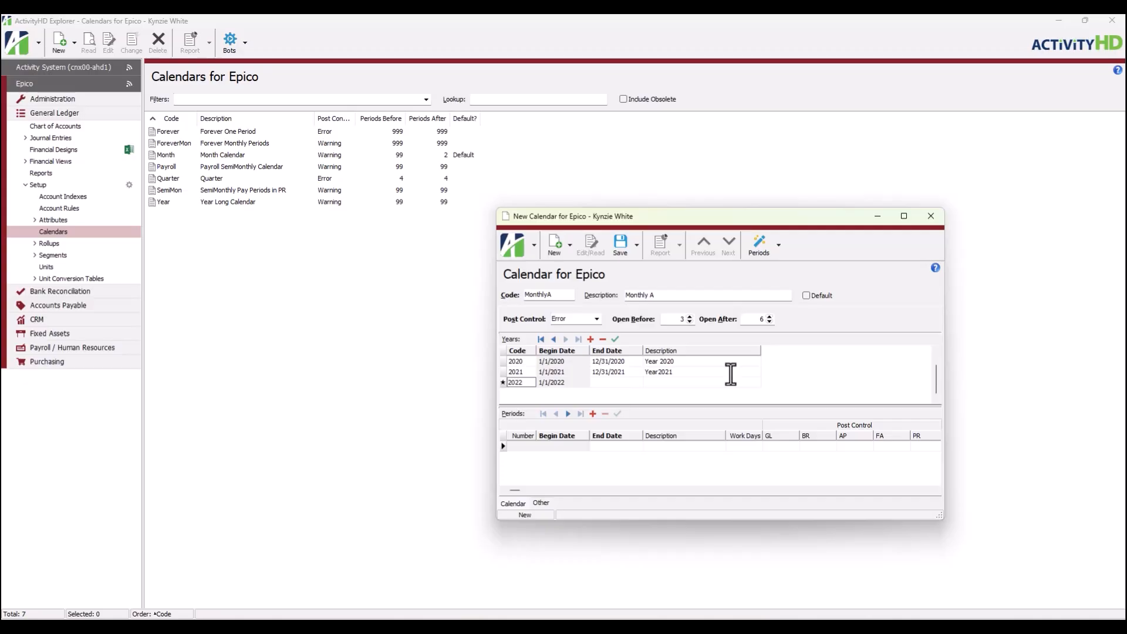
{"action": "key", "text": "Tab"}
{"action": "type", "text": "12312022"}
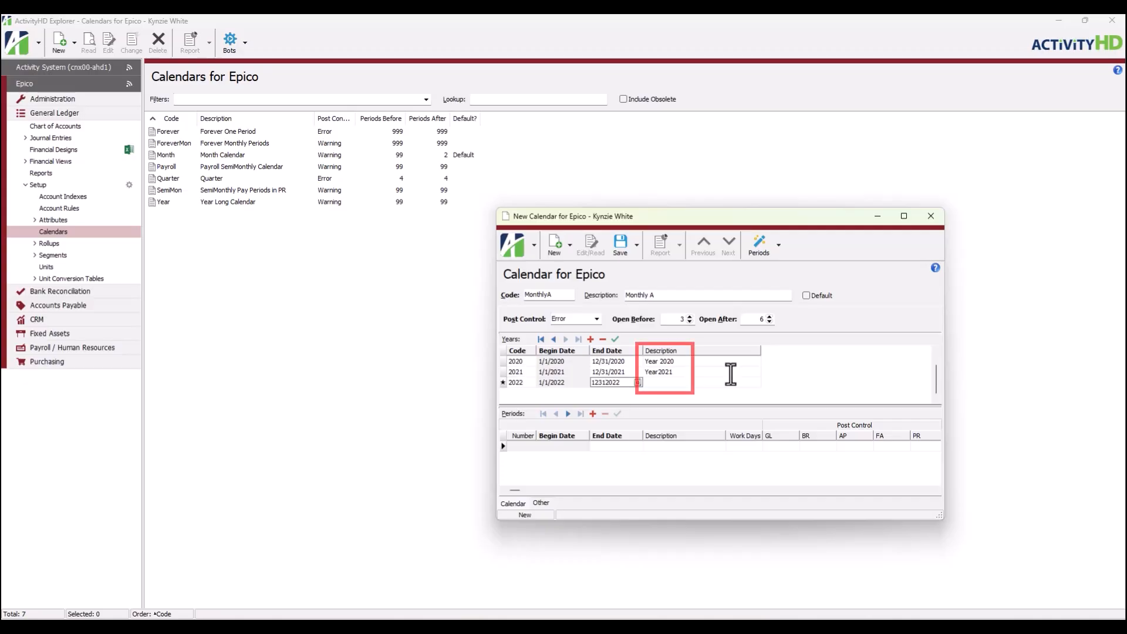
{"action": "key", "text": "Tab"}
{"action": "type", "text": "2022"}
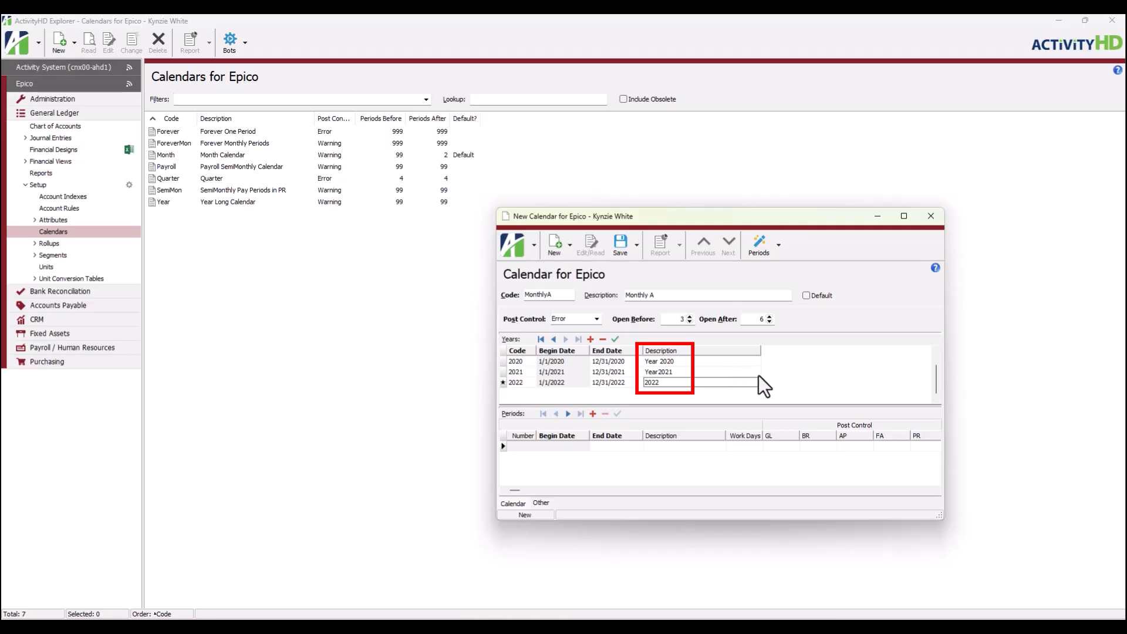
Generate monthly periods for fiscal year 2022, and save and close the MonthlyA calendar
{"action": "left_click", "coordinate": [790, 371]}
{"action": "left_click", "coordinate": [778, 244]}
{"action": "left_click", "coordinate": [797, 269]}
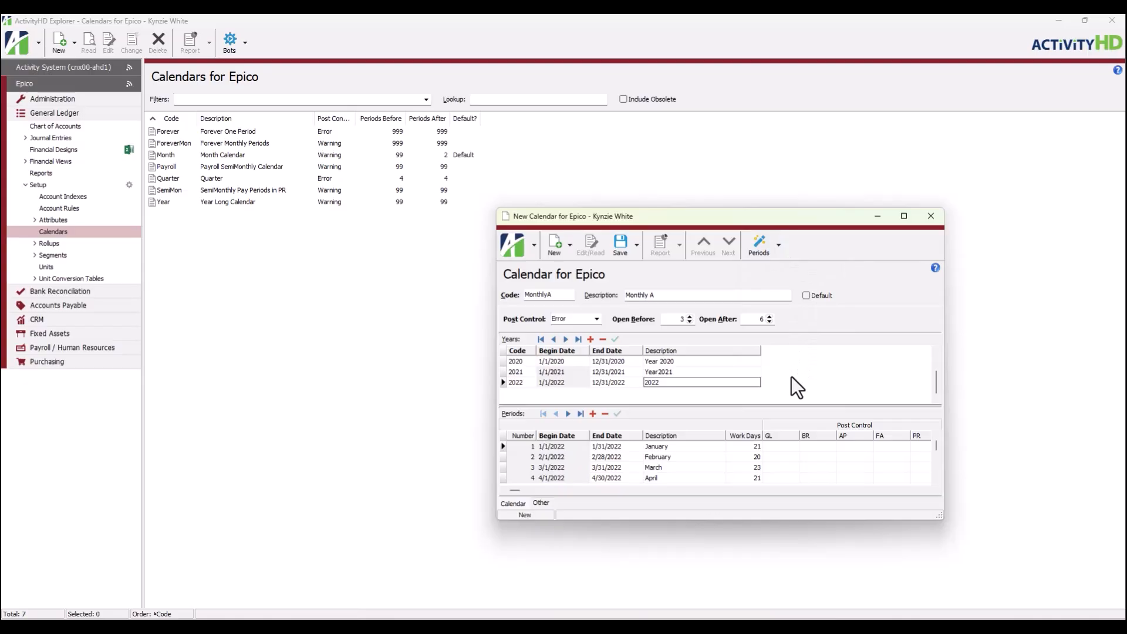
{"action": "left_click", "coordinate": [636, 250]}
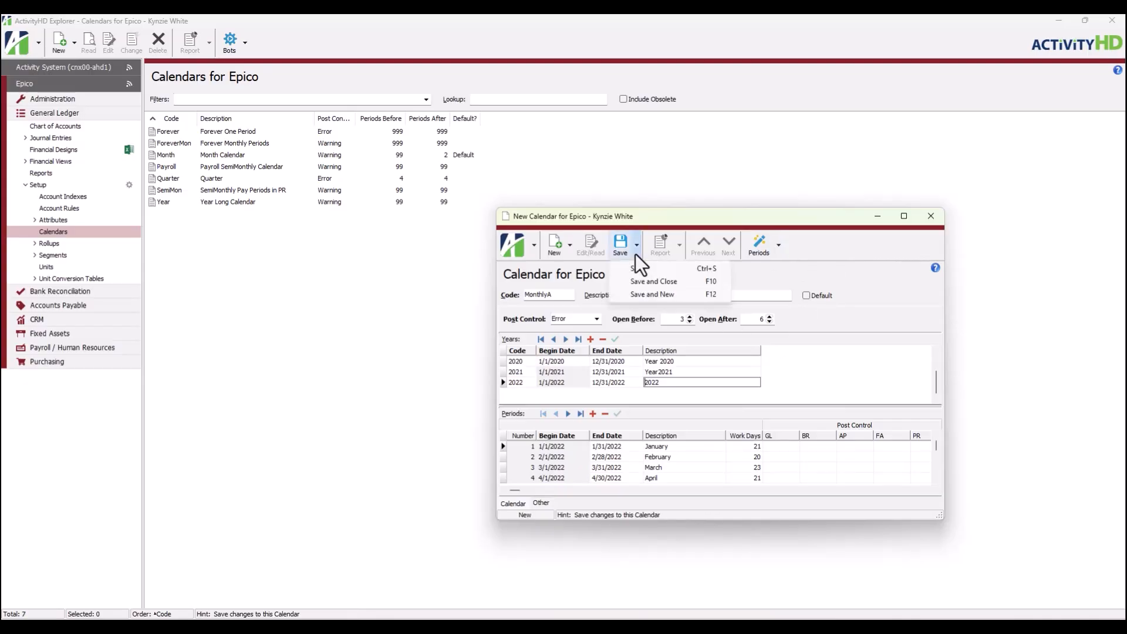
{"action": "left_click", "coordinate": [697, 283]}
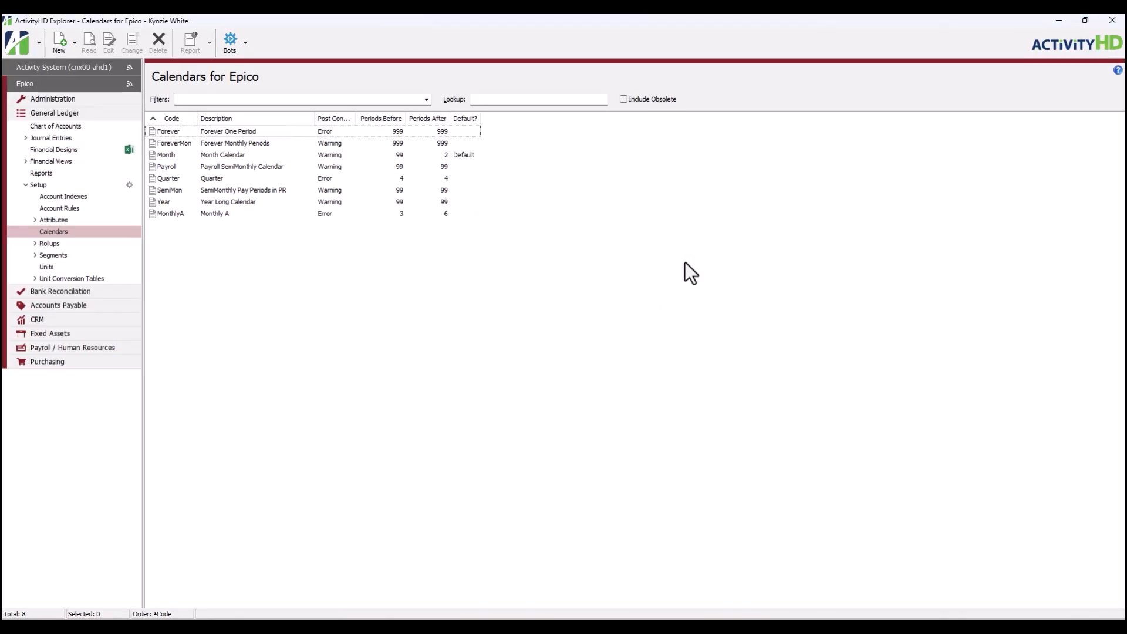
Run the GL Calendar Maintenance bot with the Create New Calendar option
{"action": "left_click", "coordinate": [245, 50]}
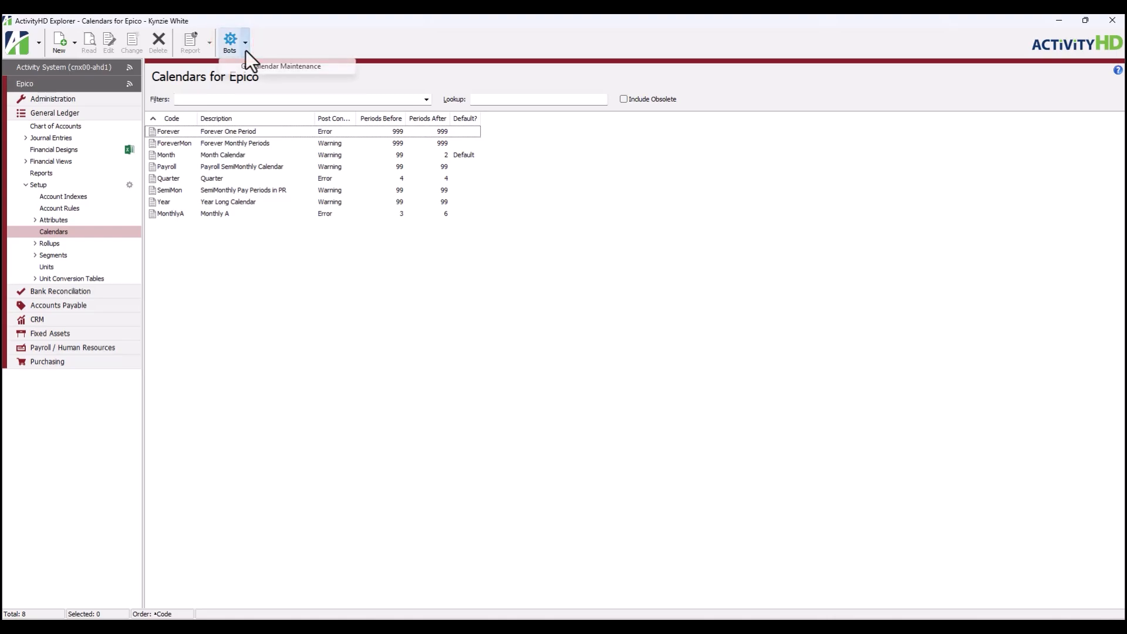
{"action": "left_click", "coordinate": [339, 67]}
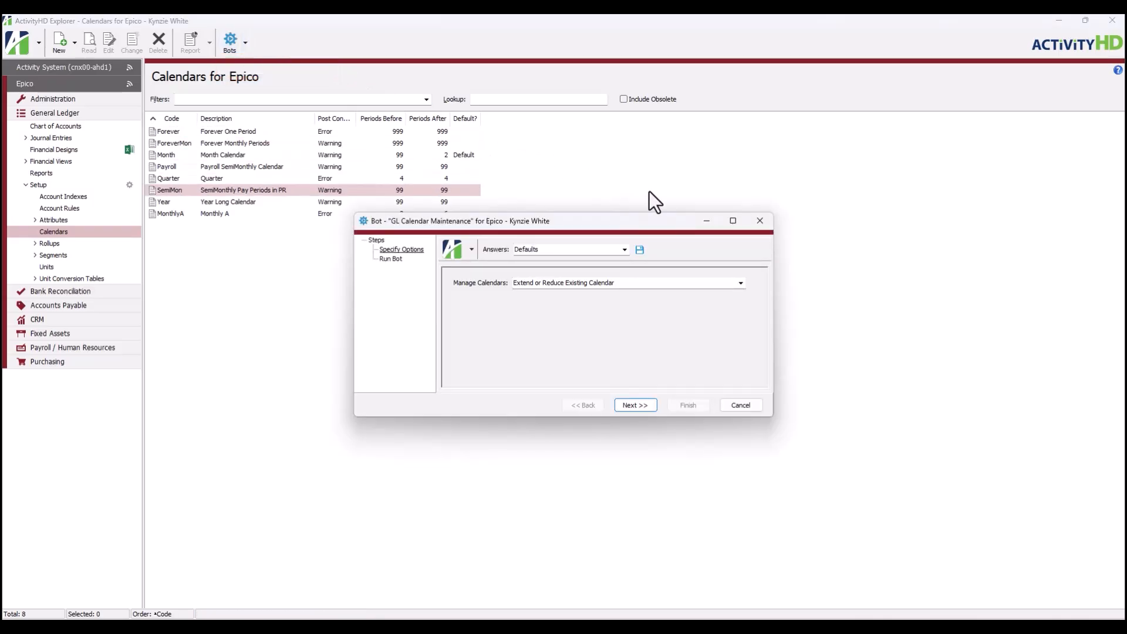
{"action": "left_click", "coordinate": [740, 283]}
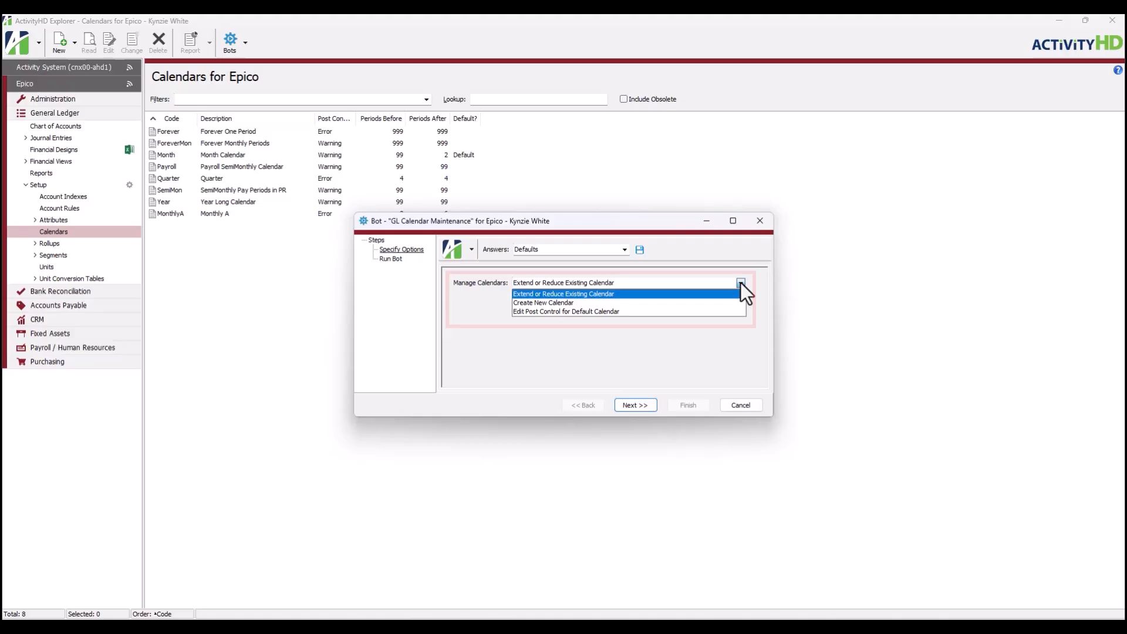
{"action": "left_click", "coordinate": [624, 303]}
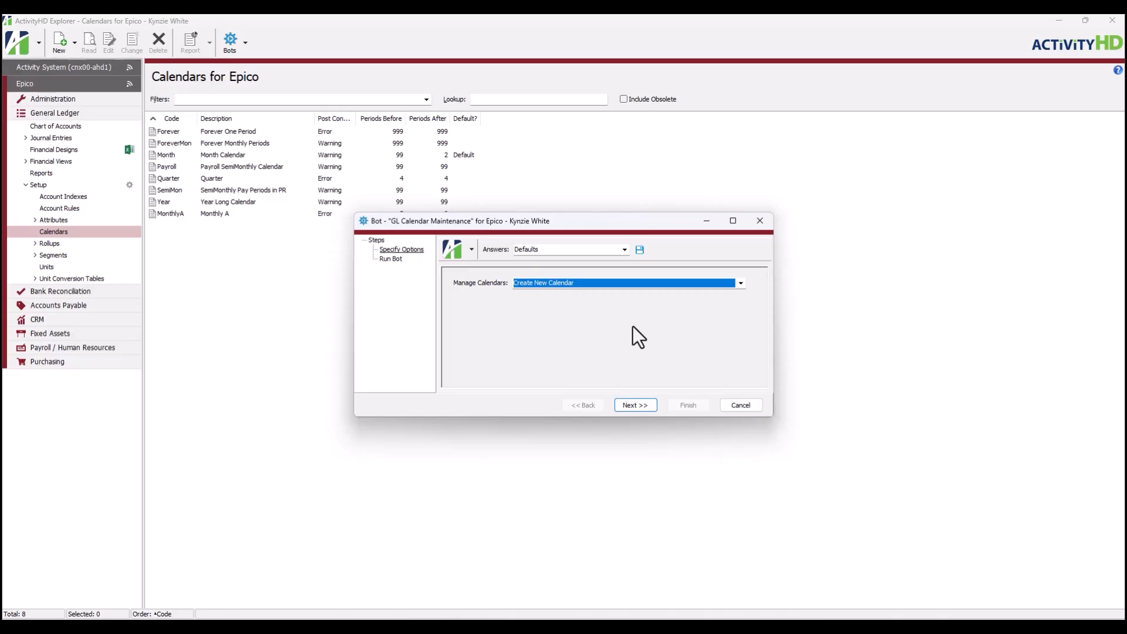
{"action": "left_click", "coordinate": [653, 404]}
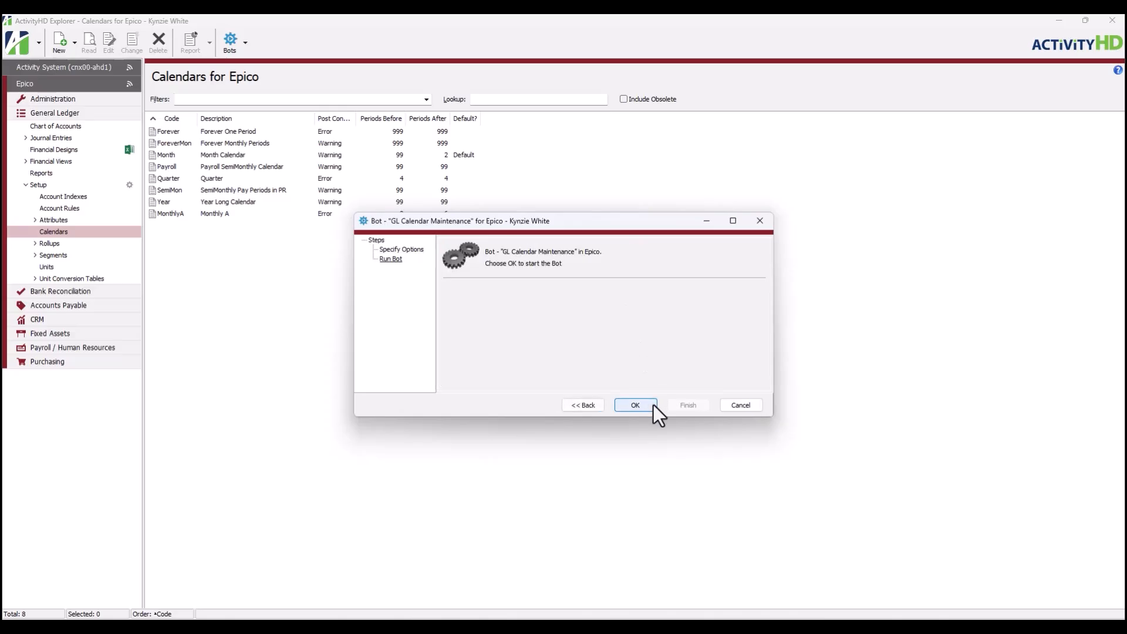
{"action": "left_click", "coordinate": [649, 404]}
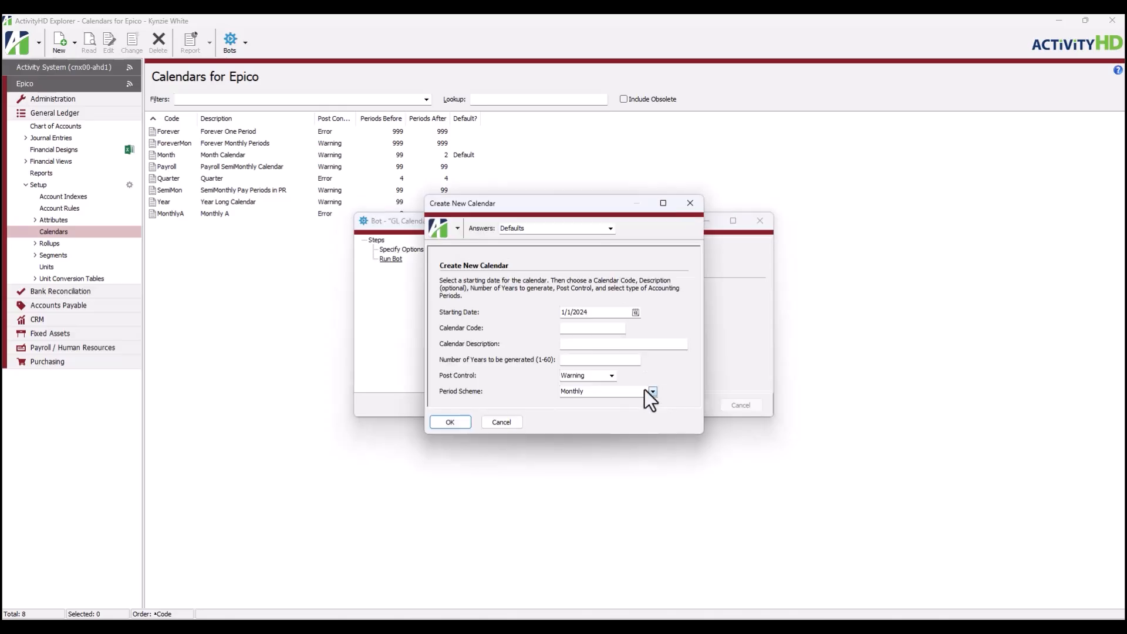
Create a calendar with code MonthlyB and description Monthly B, generating 10 years with Warning post control and the Monthly period scheme
{"action": "left_click", "coordinate": [618, 328]}
{"action": "type", "text": "MonthlyB"}
{"action": "key", "text": "Tab"}
{"action": "type", "text": "Monthly B"}
{"action": "key", "text": "Tab"}
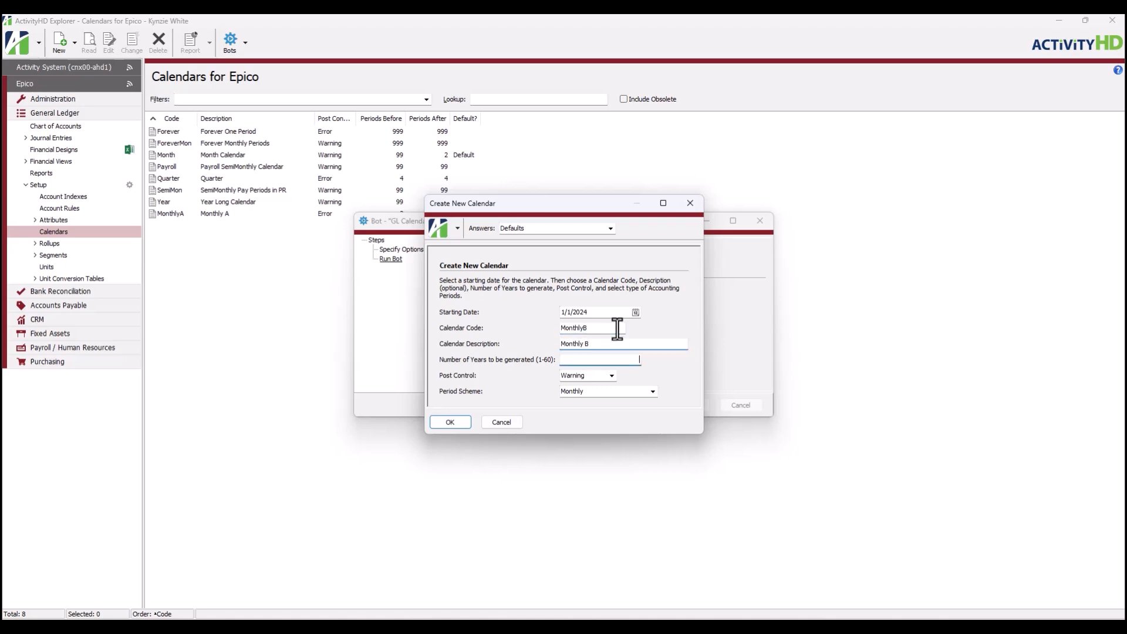
{"action": "type", "text": "10"}
{"action": "key", "text": "Tab"}
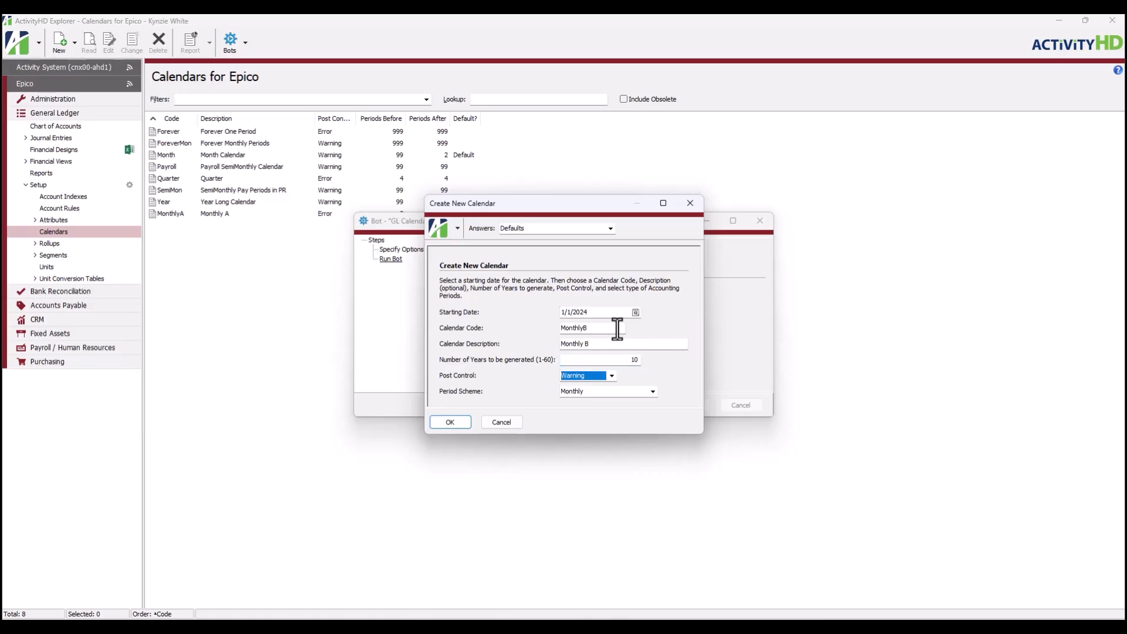
{"action": "key", "text": "Tab"}
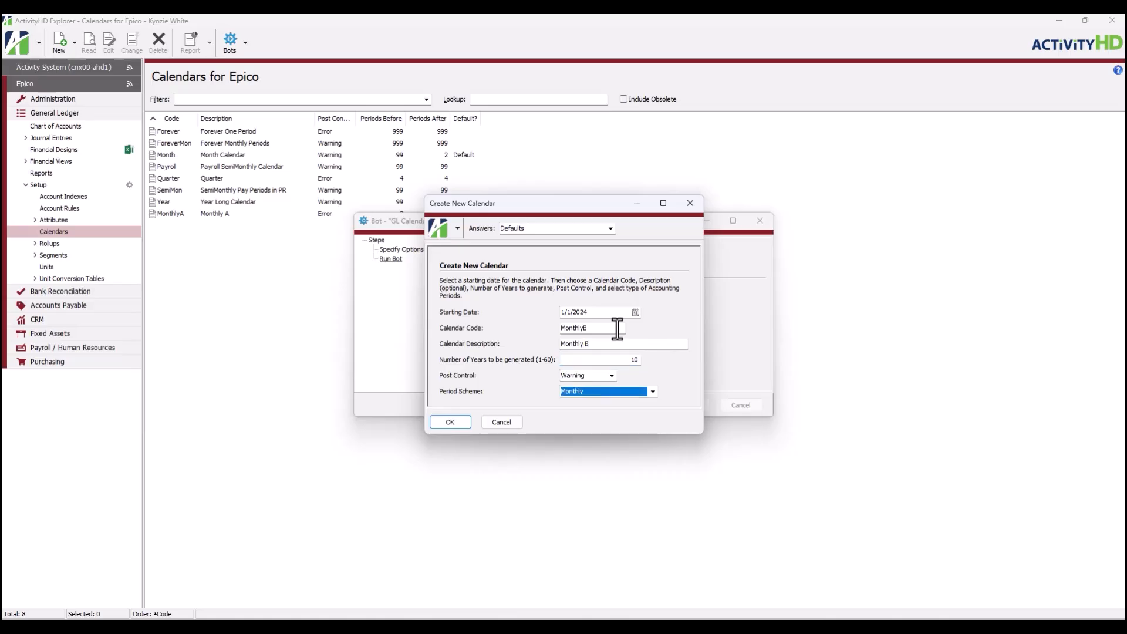
{"action": "left_click", "coordinate": [463, 423]}
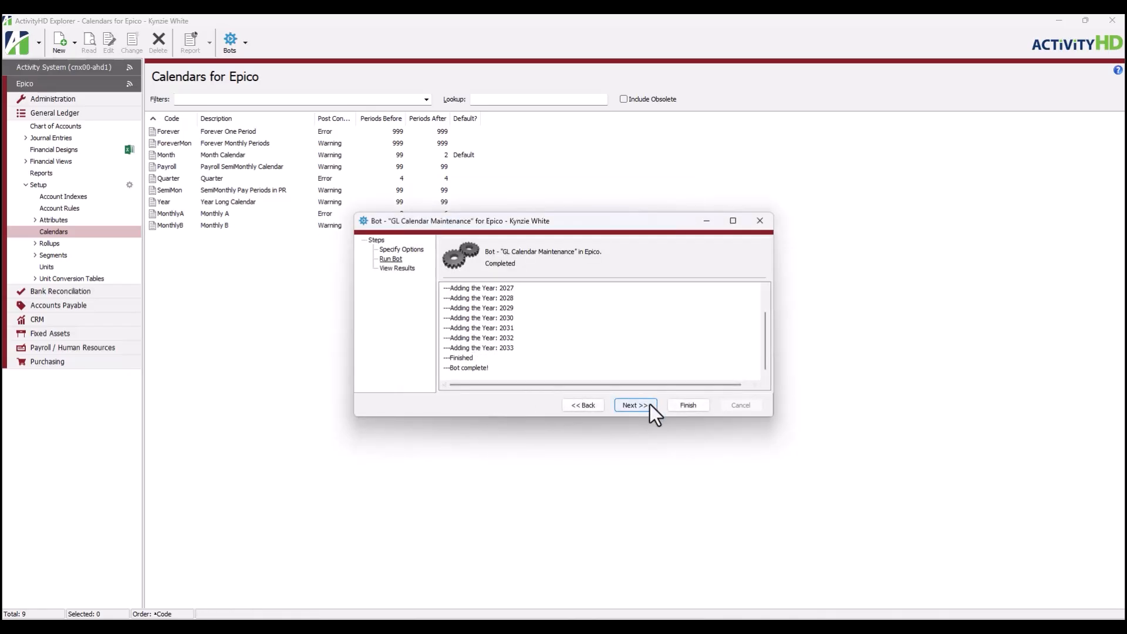
Open MonthlyB from the bot results, review its generated years and periods, and close the calendar and the bot
{"action": "left_click", "coordinate": [648, 404]}
{"action": "double_click", "coordinate": [604, 335]}
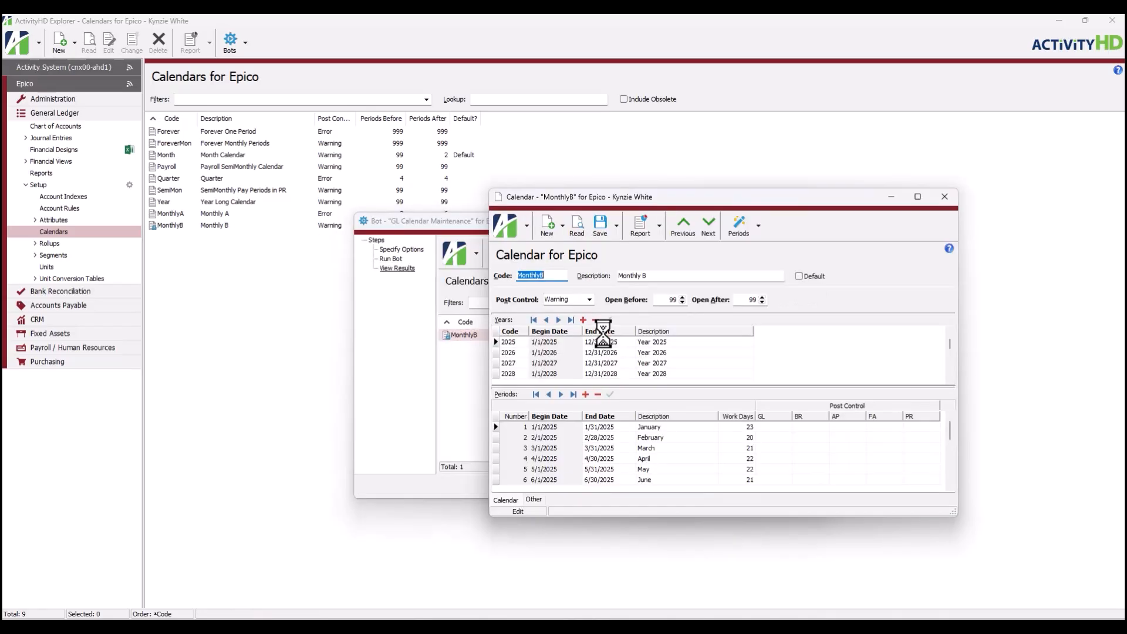
{"action": "left_click", "coordinate": [720, 352]}
{"action": "key", "text": "Down"}
{"action": "left_click", "coordinate": [724, 350]}
{"action": "key", "text": "ctrl+Home"}
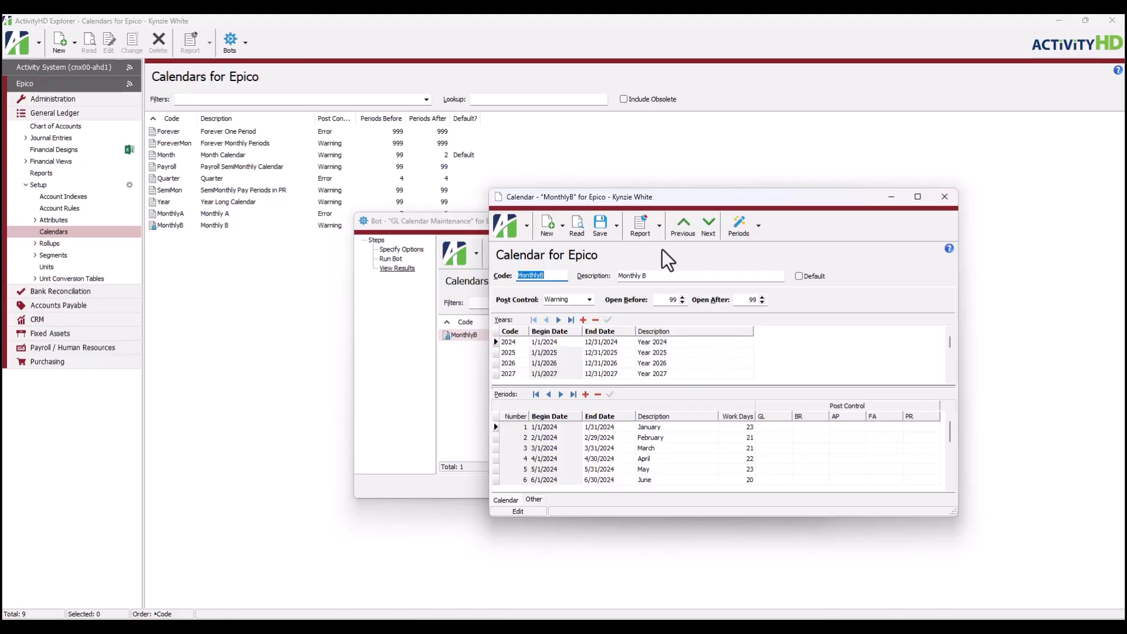
{"action": "left_click", "coordinate": [950, 194]}
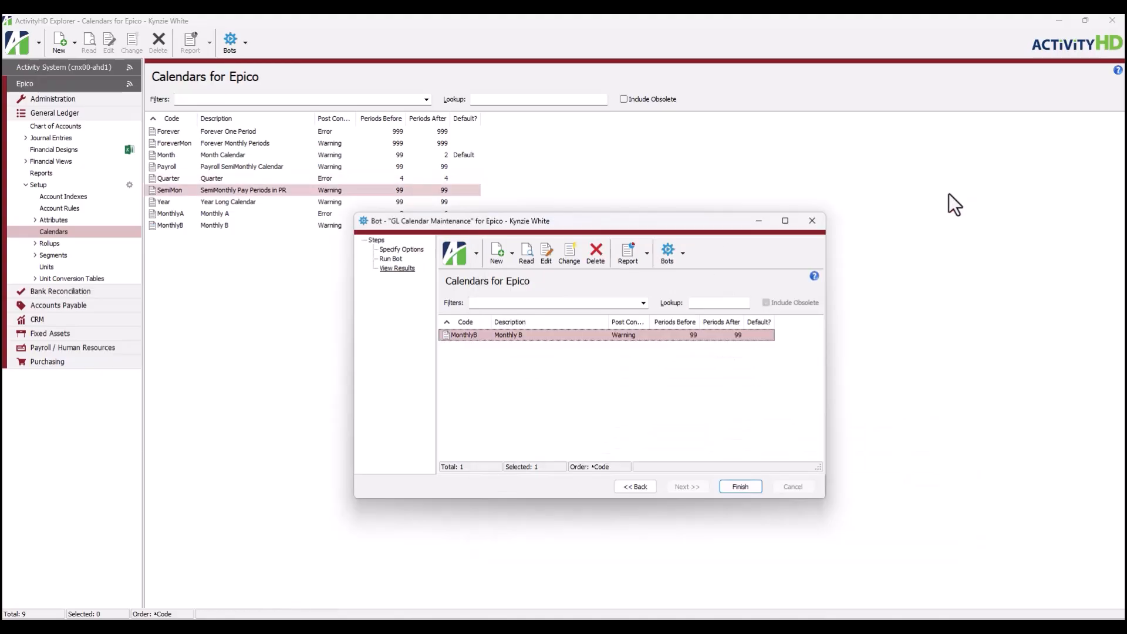
{"action": "left_click", "coordinate": [813, 221]}
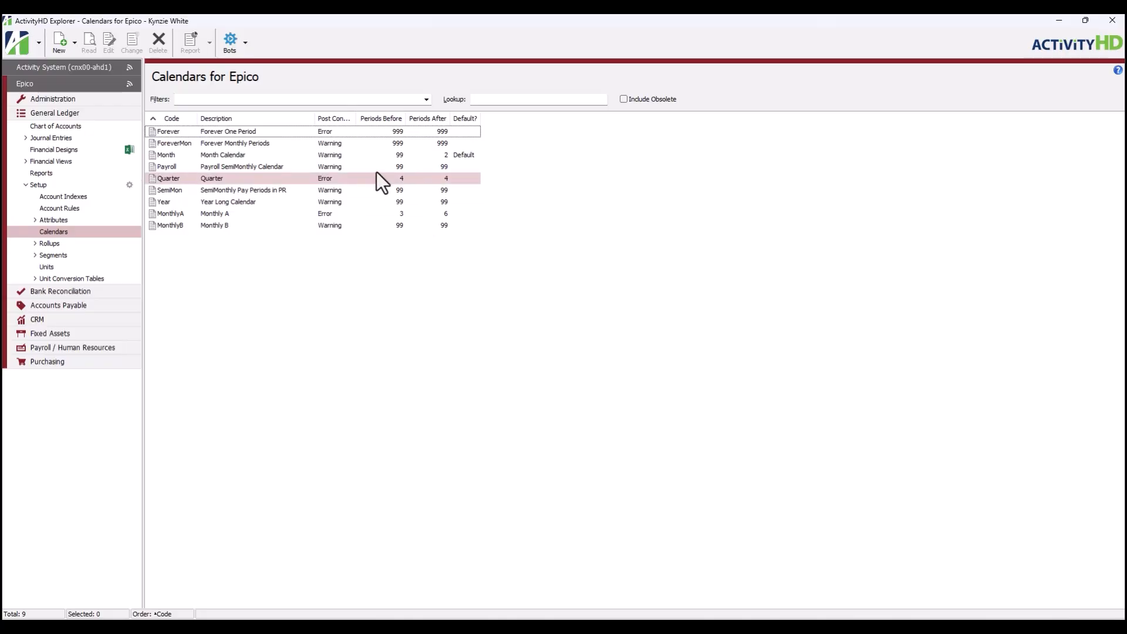
Run the GL Calendar Maintenance bot with Extend or Reduce Existing Calendar and choose MonthlyA as the calendar to edit
{"action": "left_click", "coordinate": [247, 49]}
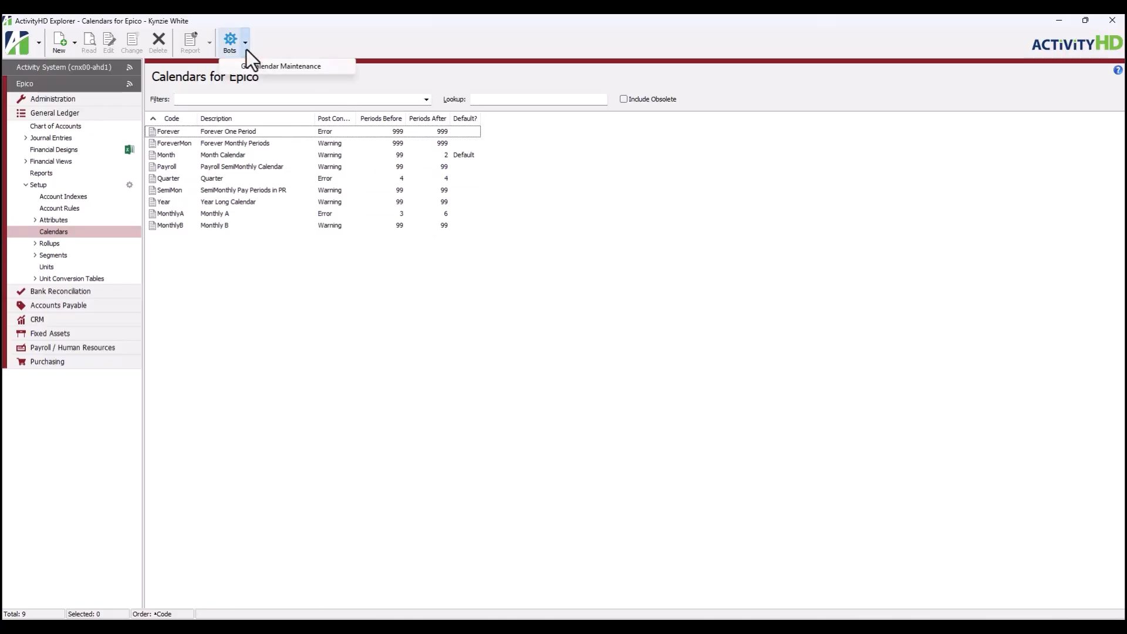
{"action": "left_click", "coordinate": [273, 68]}
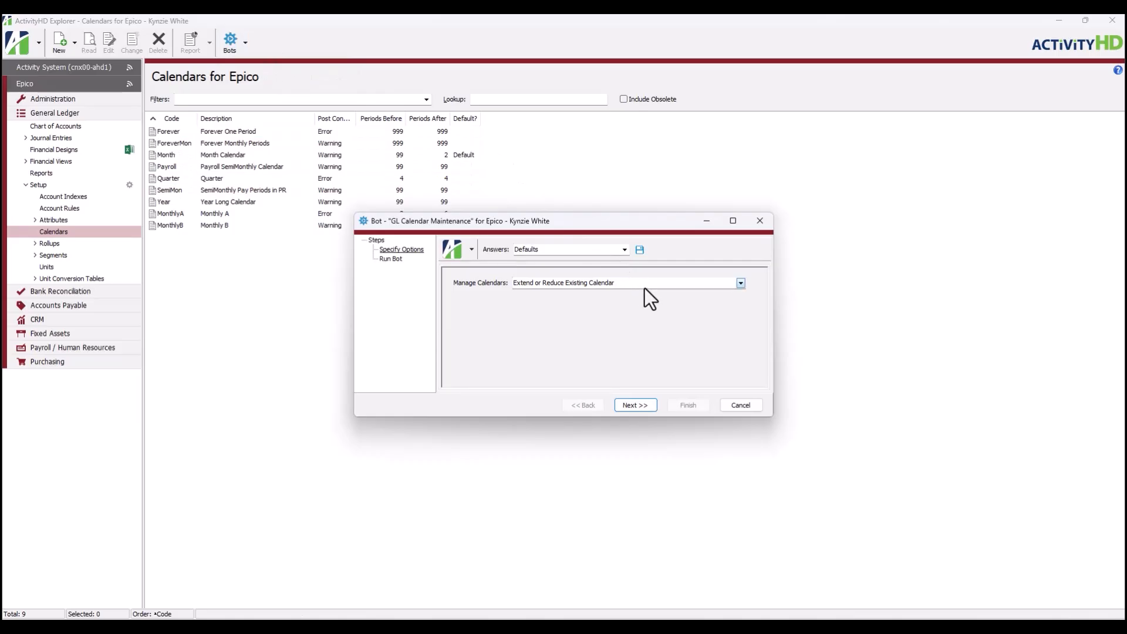
{"action": "left_click", "coordinate": [653, 403]}
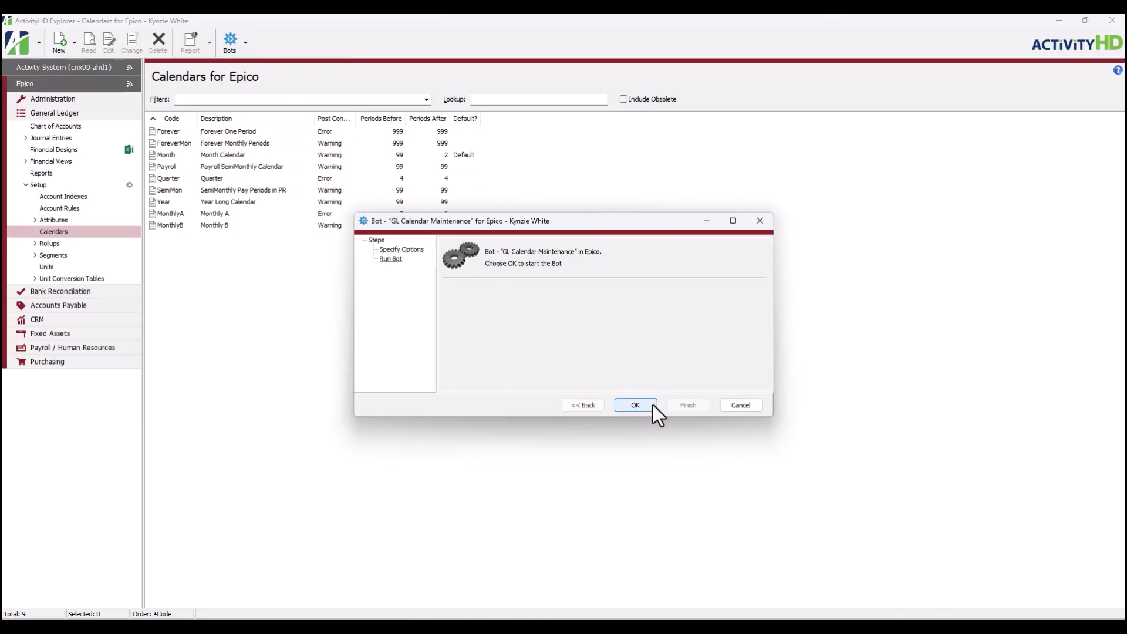
{"action": "left_click", "coordinate": [653, 404]}
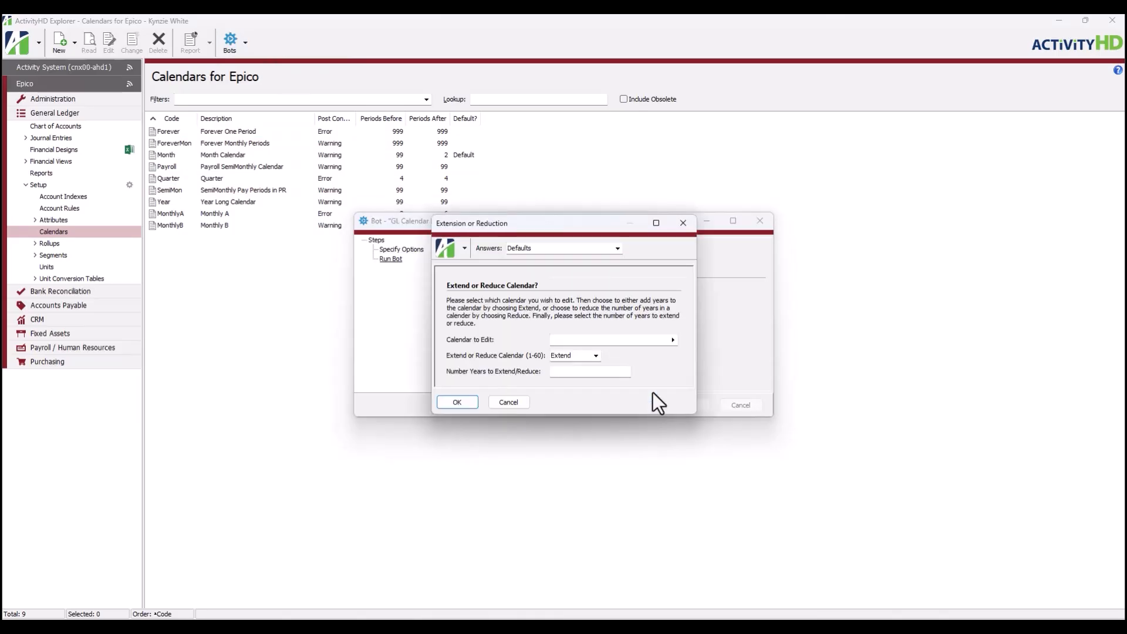
{"action": "left_click", "coordinate": [672, 340]}
{"action": "left_click", "coordinate": [533, 329]}
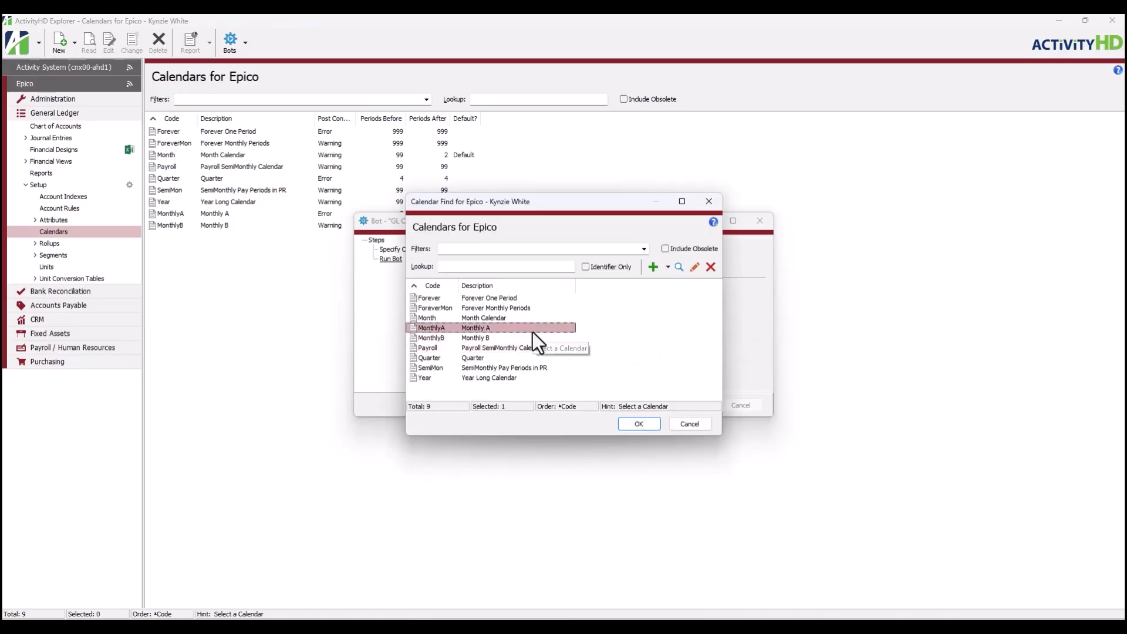
{"action": "left_click", "coordinate": [651, 423]}
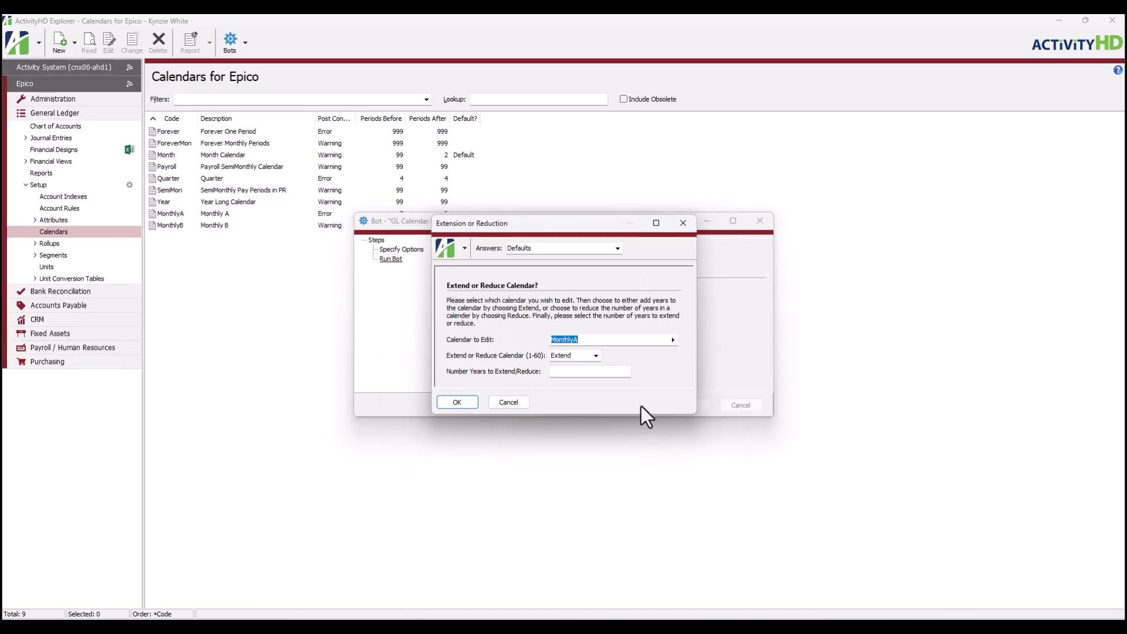
Extend the MonthlyA calendar by 10 years using the Monthly period scheme
{"action": "left_click", "coordinate": [594, 359]}
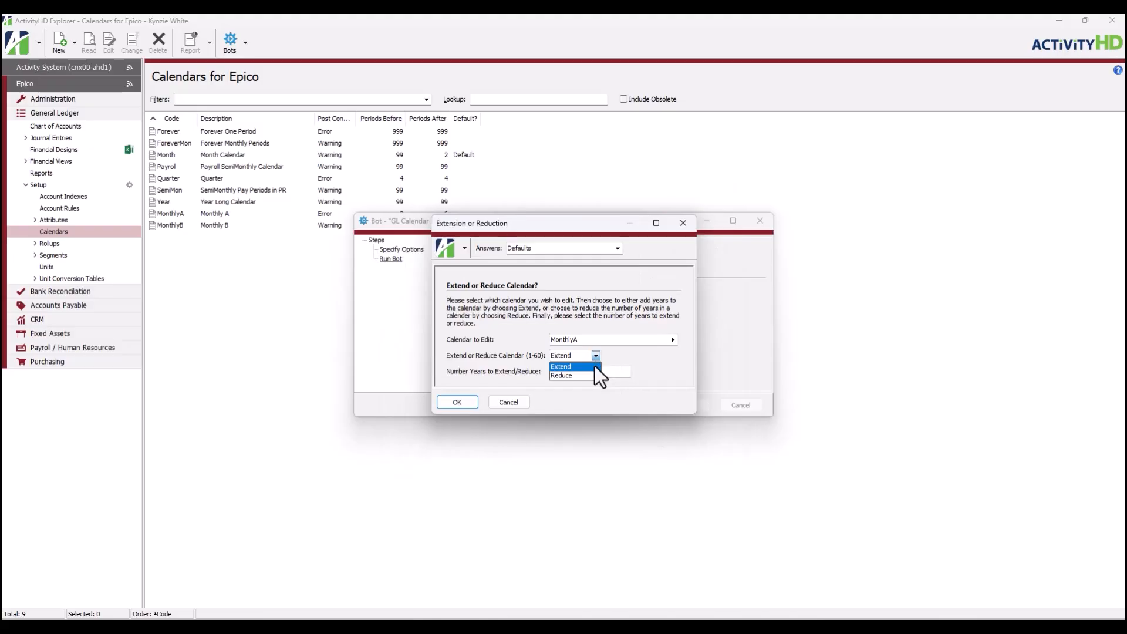
{"action": "left_click", "coordinate": [594, 365]}
{"action": "left_click", "coordinate": [598, 374]}
{"action": "type", "text": "10"}
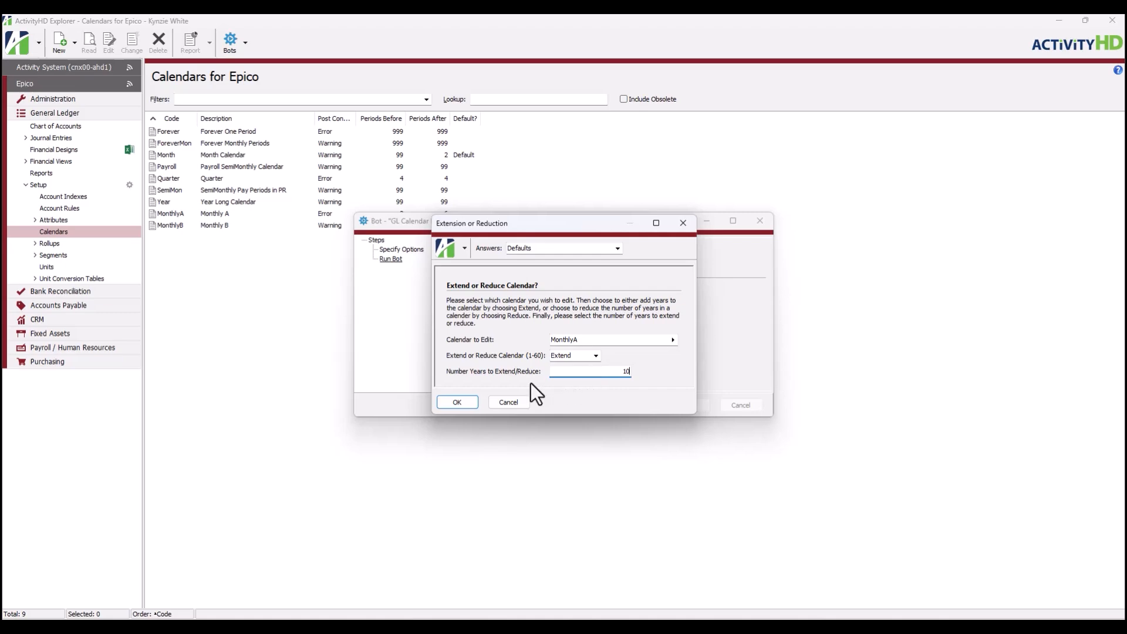
{"action": "left_click", "coordinate": [469, 403]}
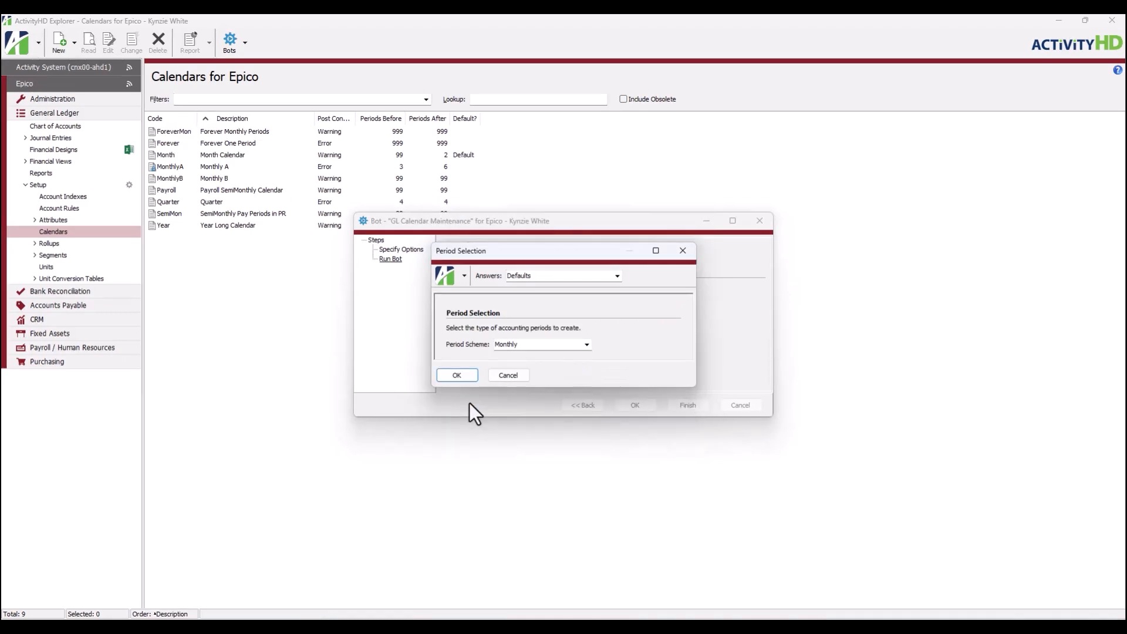
{"action": "left_click", "coordinate": [457, 375]}
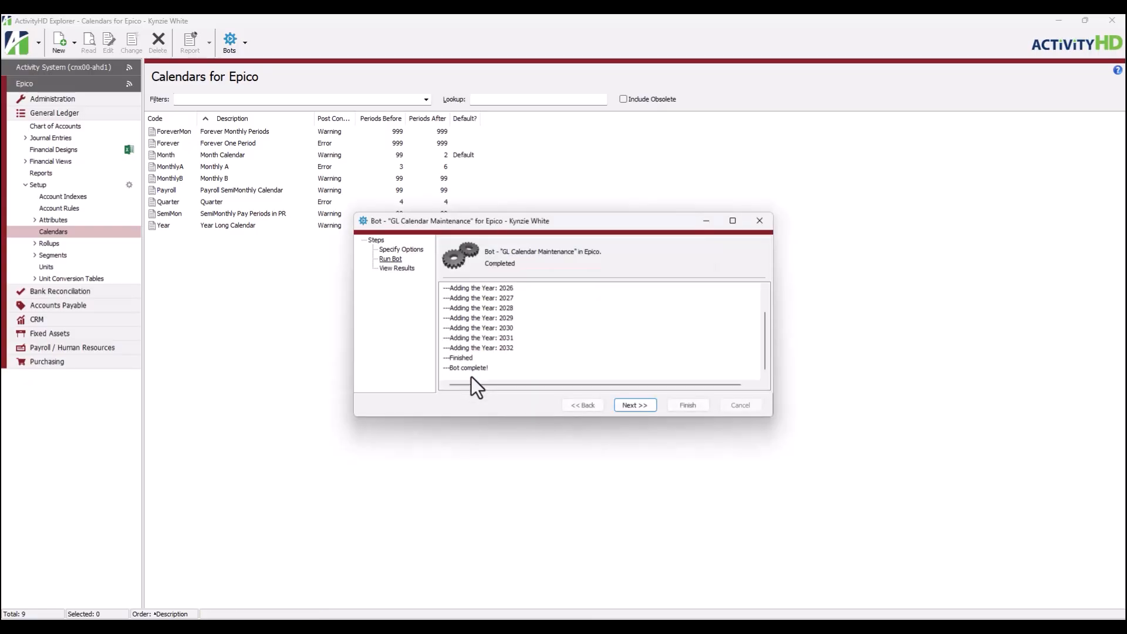
Open MonthlyA from the bot results, review its extended list of years, and close the calendar and finish the bot
{"action": "left_click", "coordinate": [634, 405]}
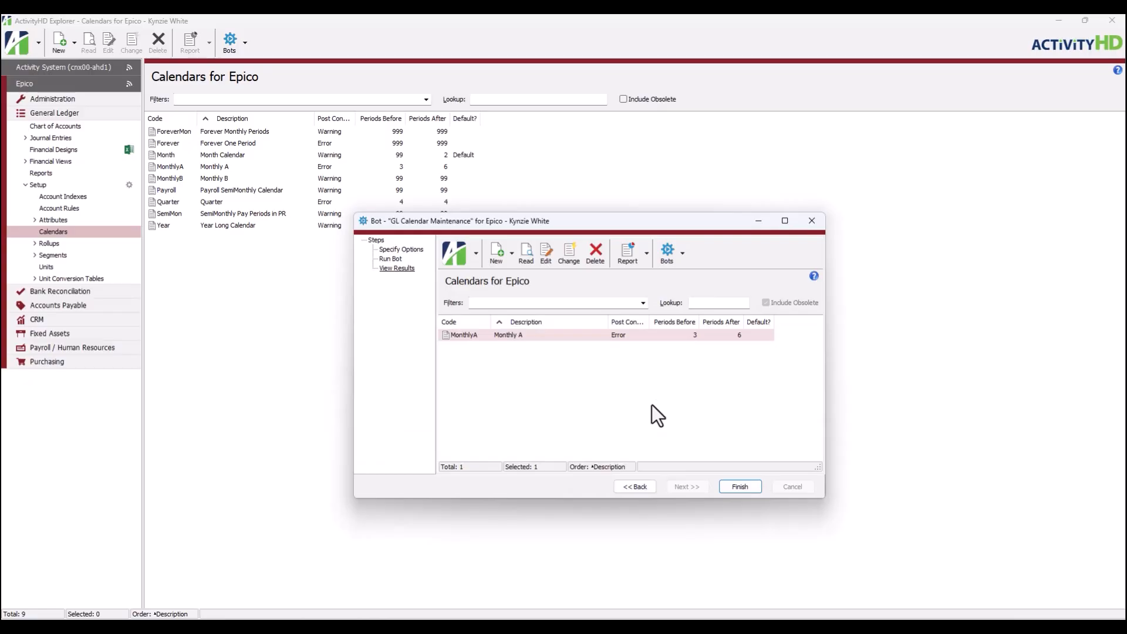
{"action": "double_click", "coordinate": [589, 336]}
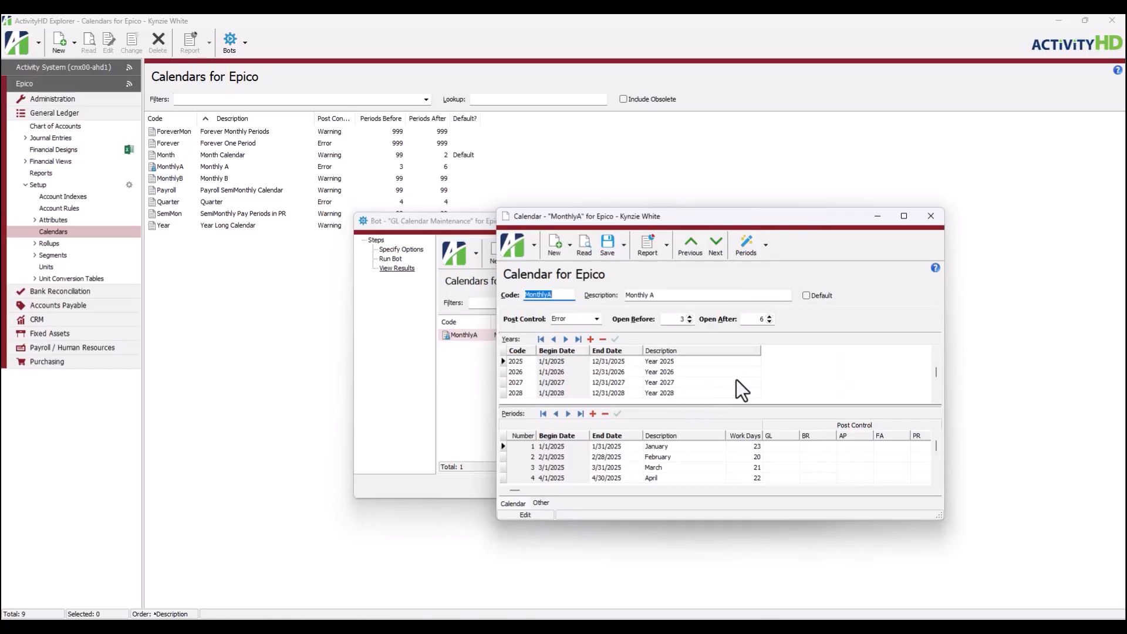
{"action": "scroll", "coordinate": [738, 378], "scroll_direction": "down", "scroll_amount": 7}
{"action": "scroll", "coordinate": [738, 379], "scroll_direction": "up", "scroll_amount": 12}
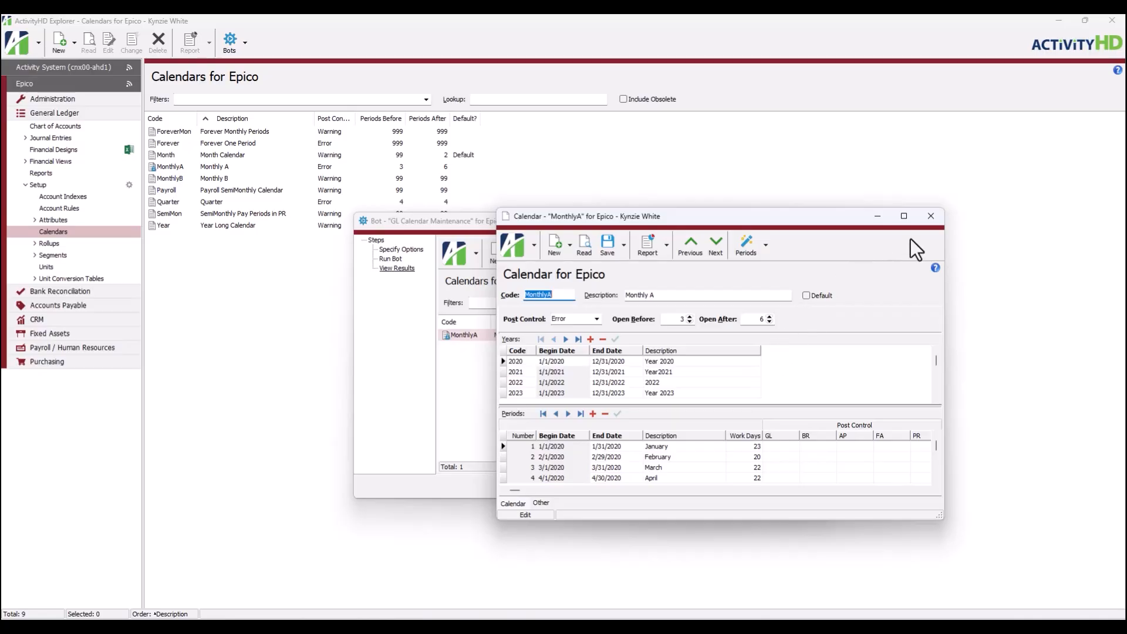
{"action": "left_click", "coordinate": [940, 217]}
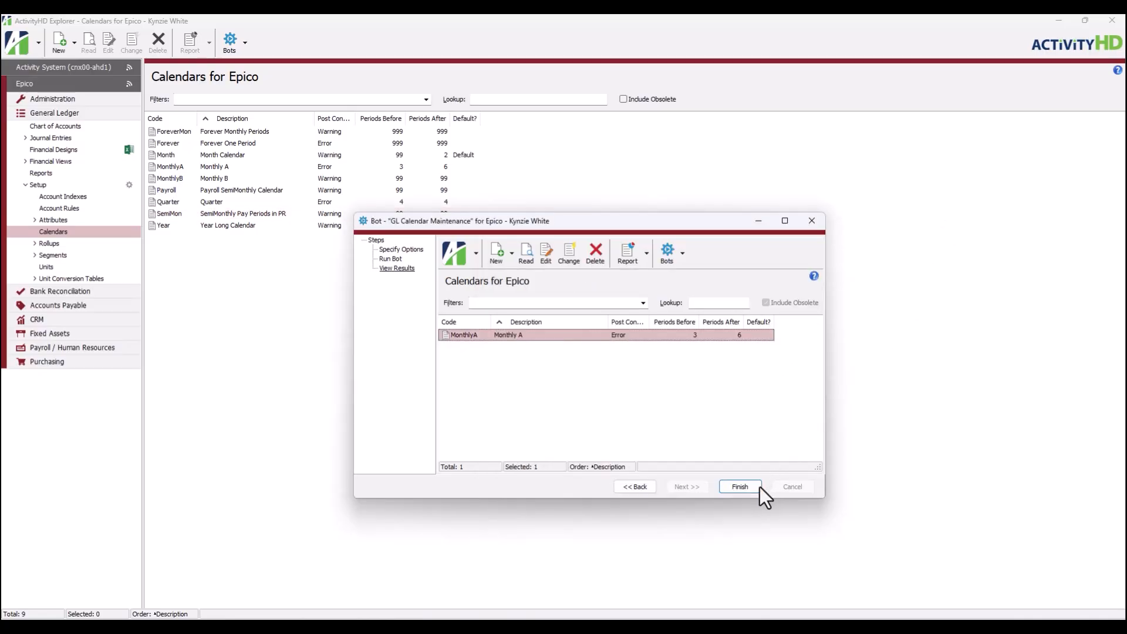
{"action": "left_click", "coordinate": [741, 487]}
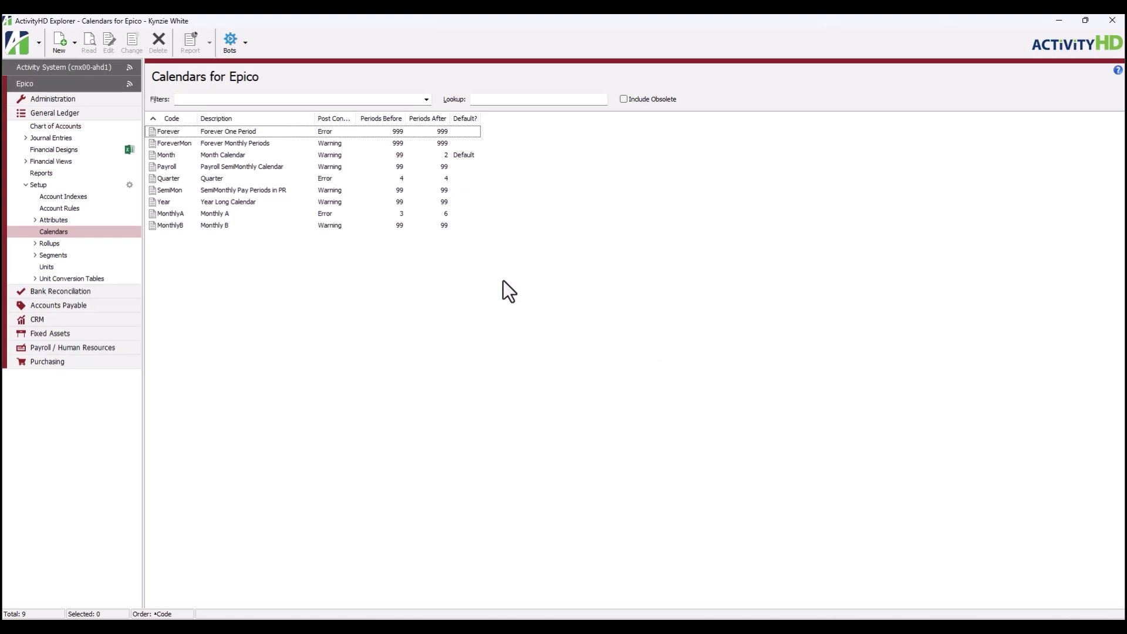
Start the GL Calendar Maintenance bot again with Extend or Reduce Existing Calendar and select MonthlyA as the calendar to edit
{"action": "left_click", "coordinate": [244, 49]}
{"action": "left_click", "coordinate": [351, 67]}
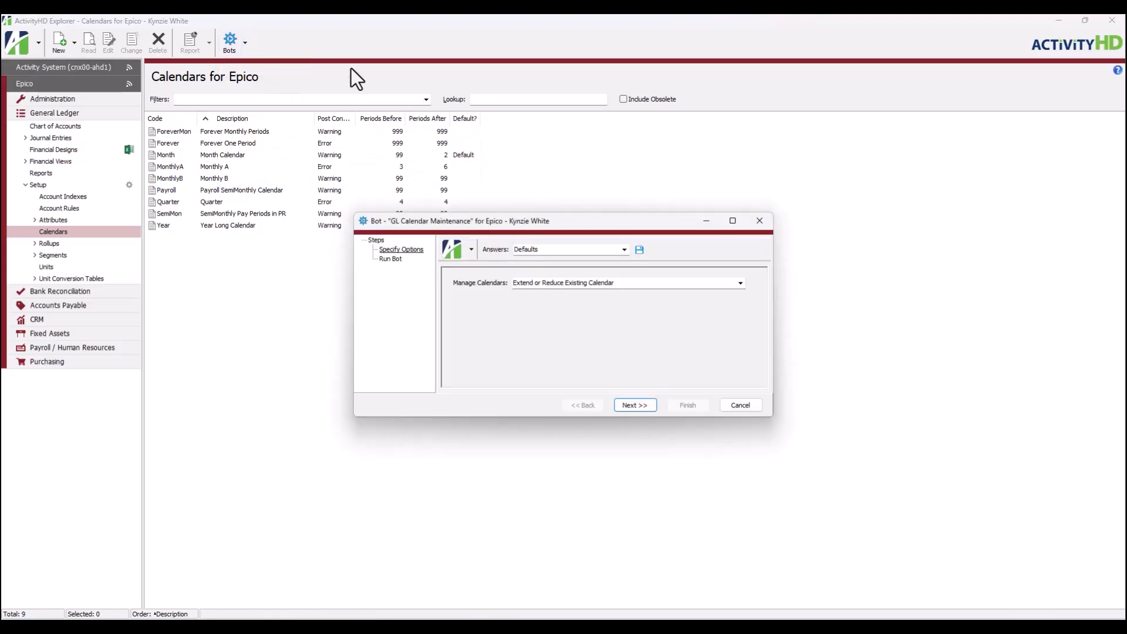
{"action": "left_click", "coordinate": [739, 283]}
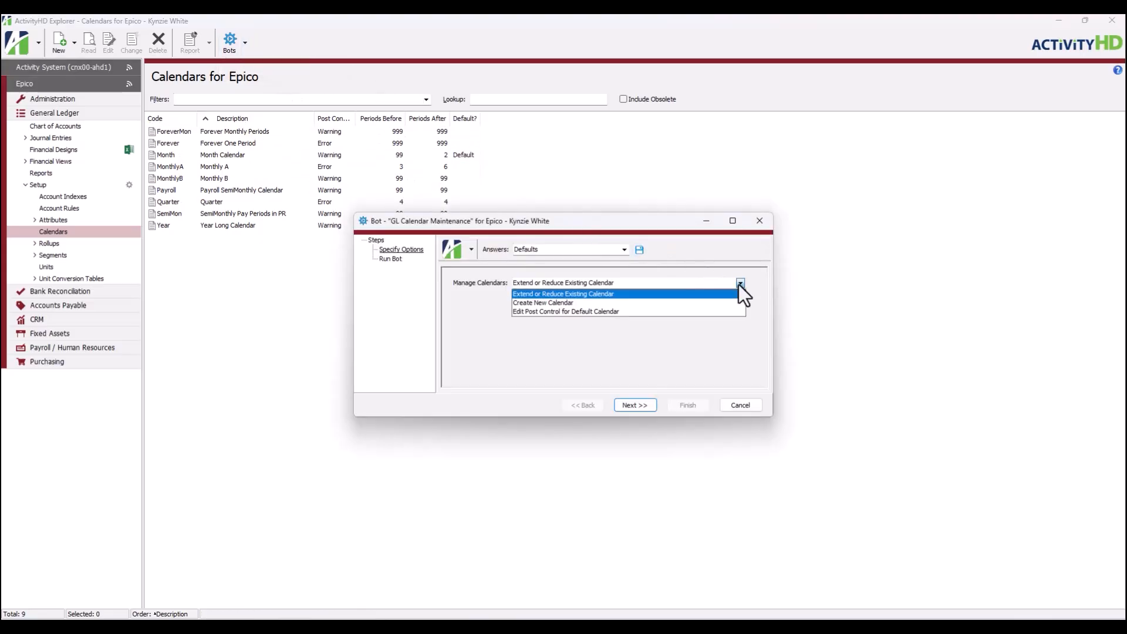
{"action": "left_click", "coordinate": [626, 294]}
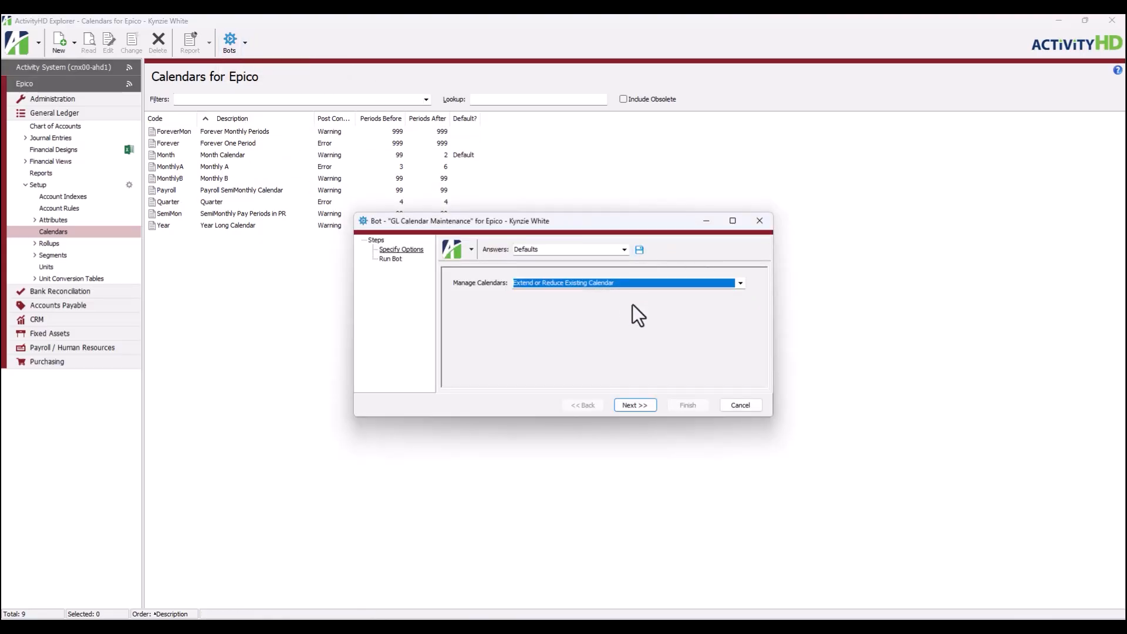
{"action": "left_click", "coordinate": [653, 407]}
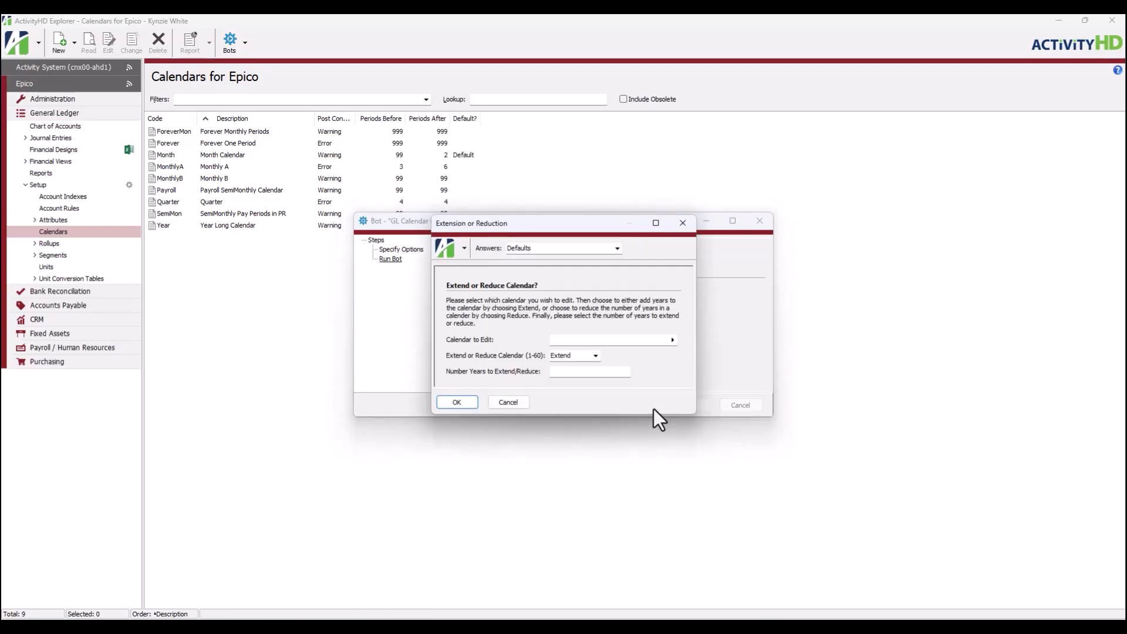
{"action": "left_click", "coordinate": [672, 339]}
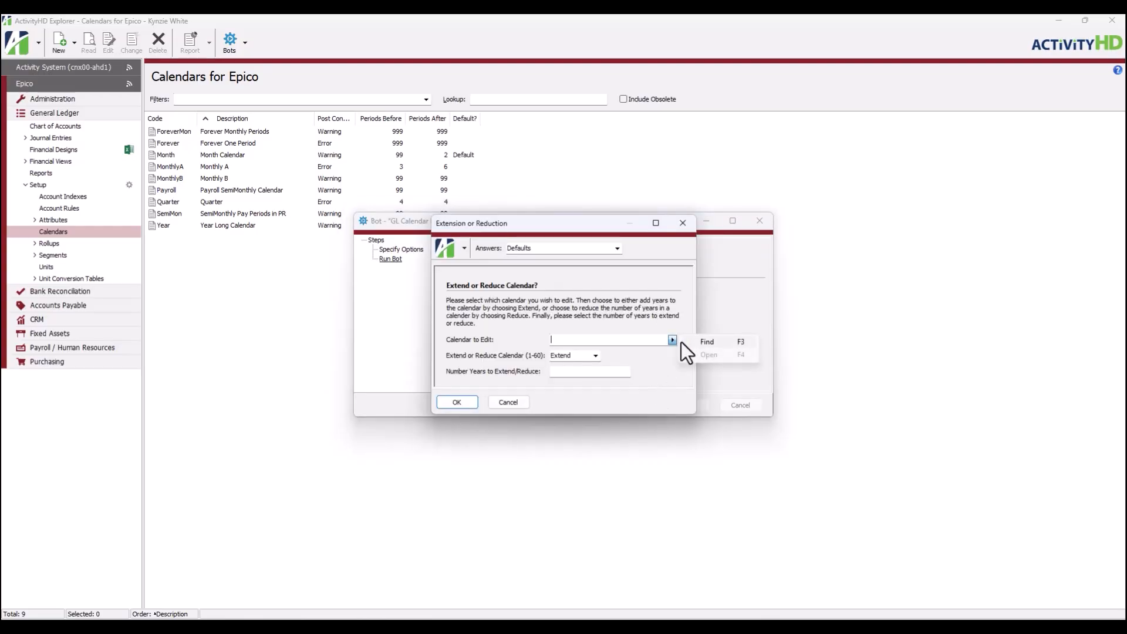
{"action": "left_click", "coordinate": [688, 341]}
{"action": "left_click", "coordinate": [513, 327]}
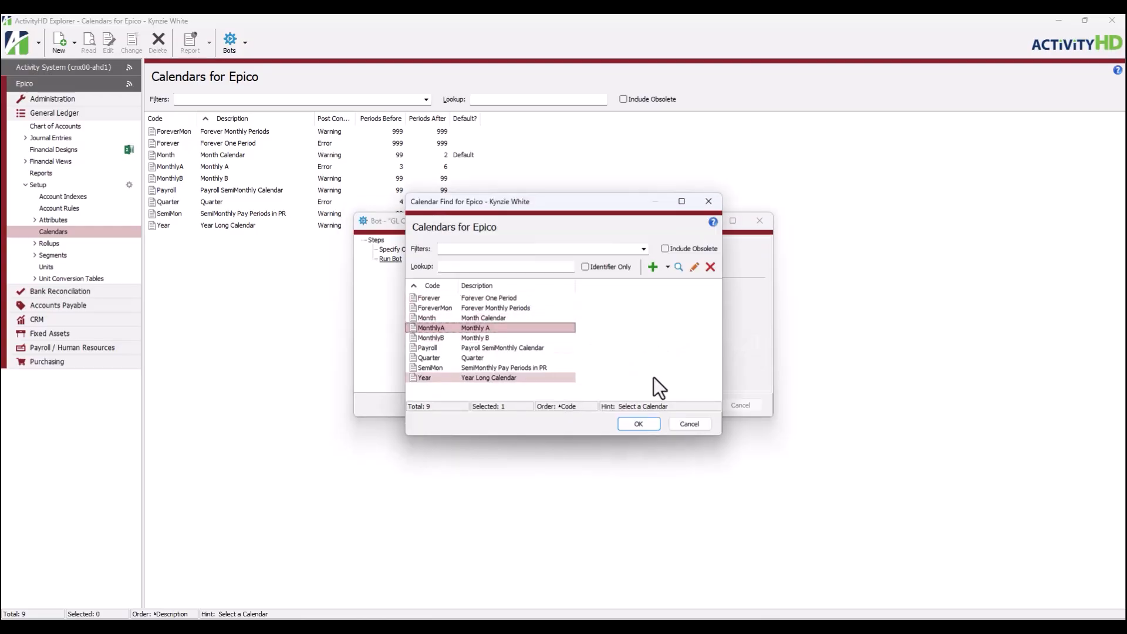
{"action": "left_click", "coordinate": [656, 423]}
Reduce the MonthlyA calendar by 8 years
{"action": "left_click", "coordinate": [595, 356]}
{"action": "left_click", "coordinate": [589, 378]}
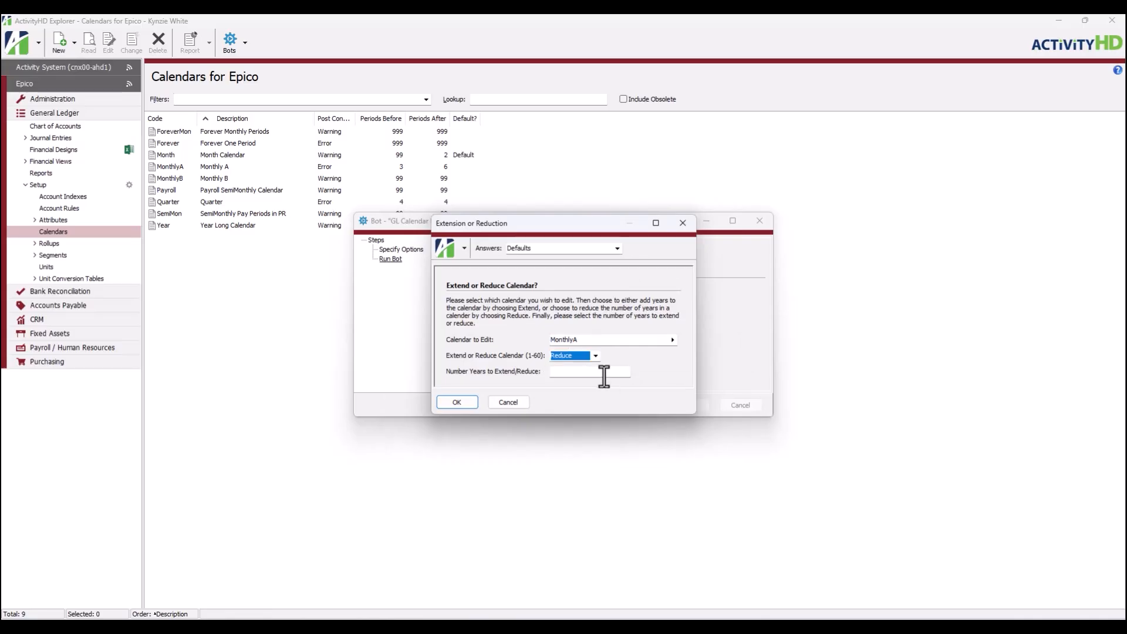
{"action": "left_click", "coordinate": [607, 372]}
{"action": "type", "text": "8"}
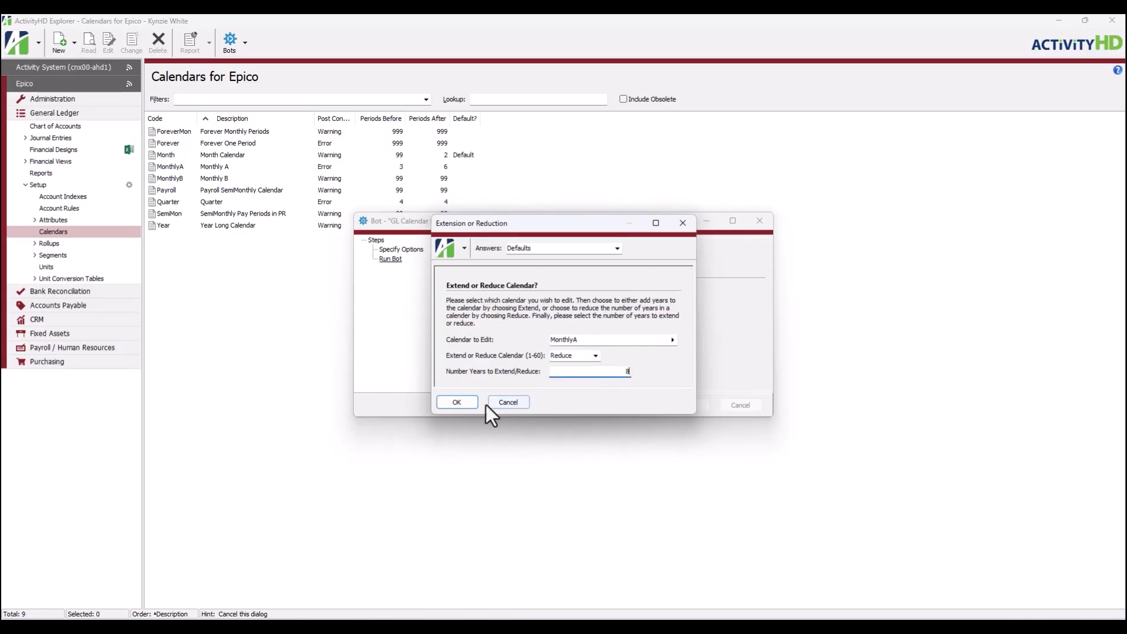
{"action": "left_click", "coordinate": [468, 404]}
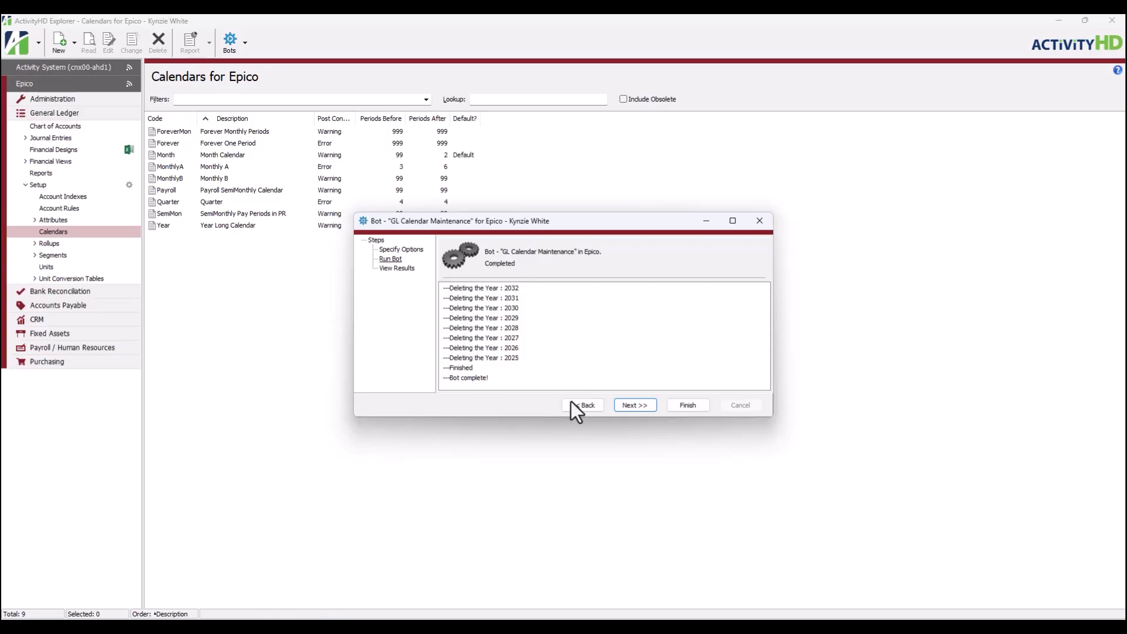
Open MonthlyA from the bot results and examine the last fiscal year remaining in its list of years
{"action": "left_click", "coordinate": [649, 406]}
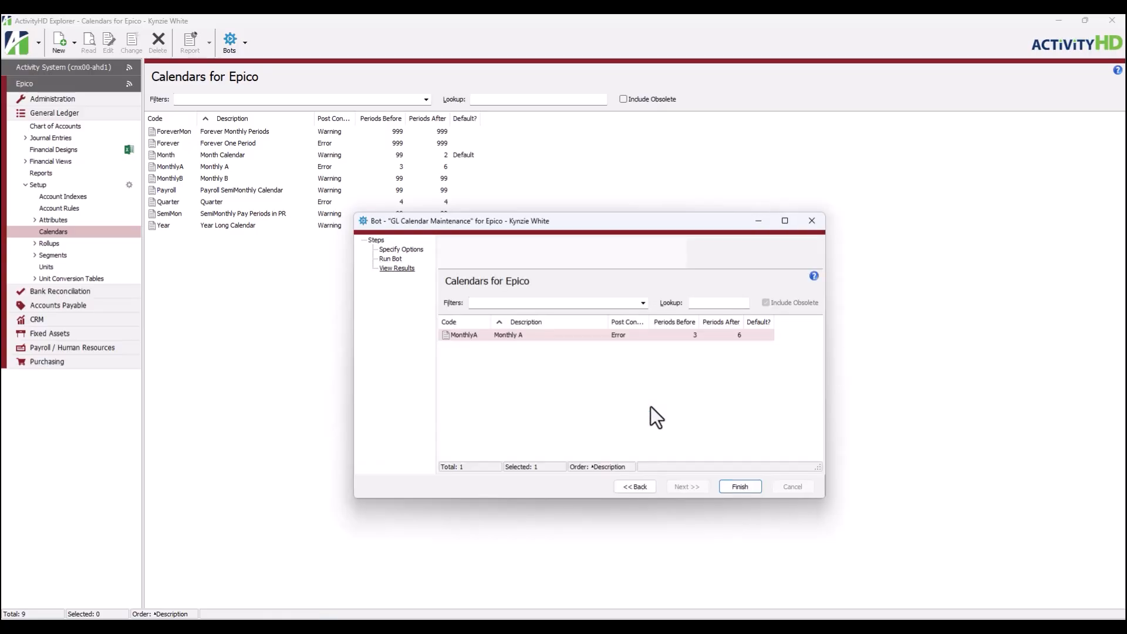
{"action": "double_click", "coordinate": [593, 335]}
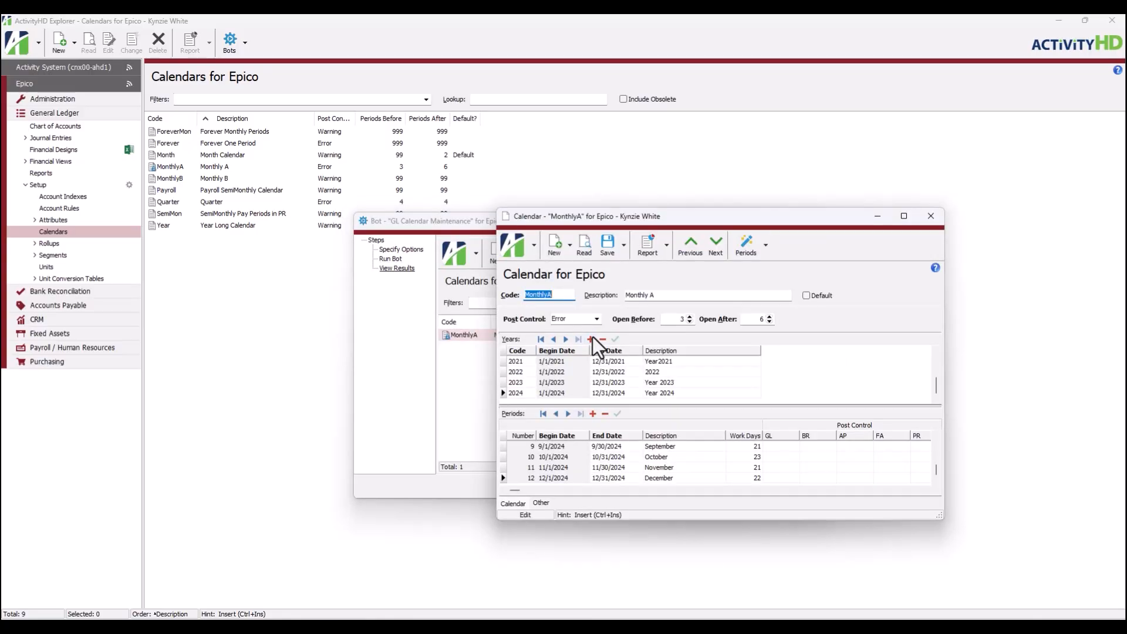
{"action": "left_click", "coordinate": [734, 394]}
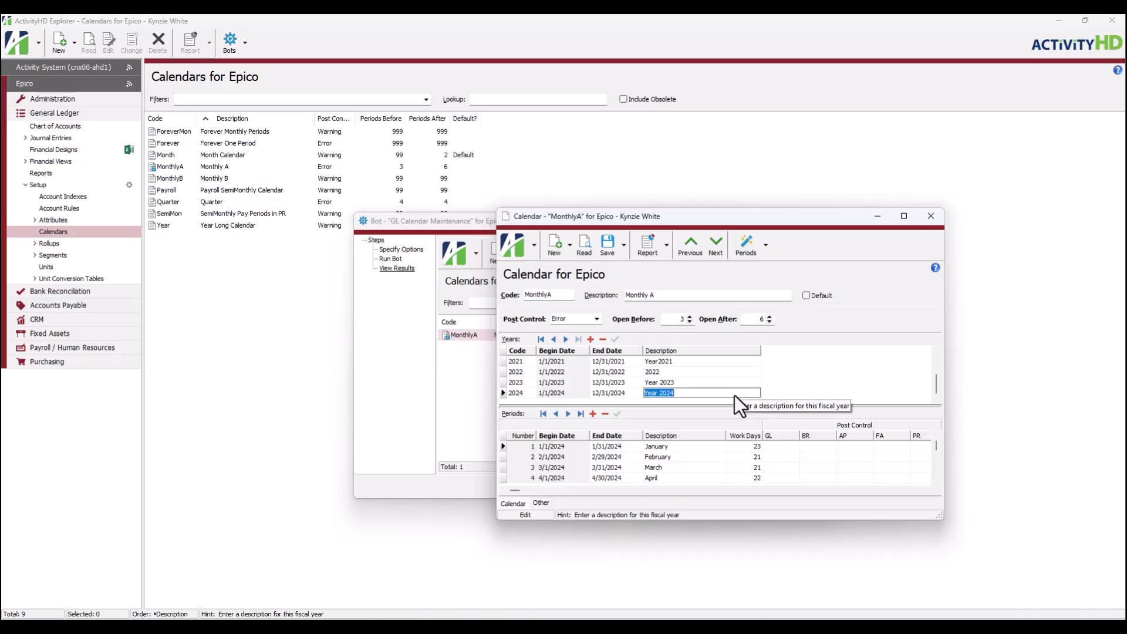
Add fiscal year 2025 to the end of MonthlyA with end date 6/30/2025 and description Half Year 2025
{"action": "key", "text": "Down"}
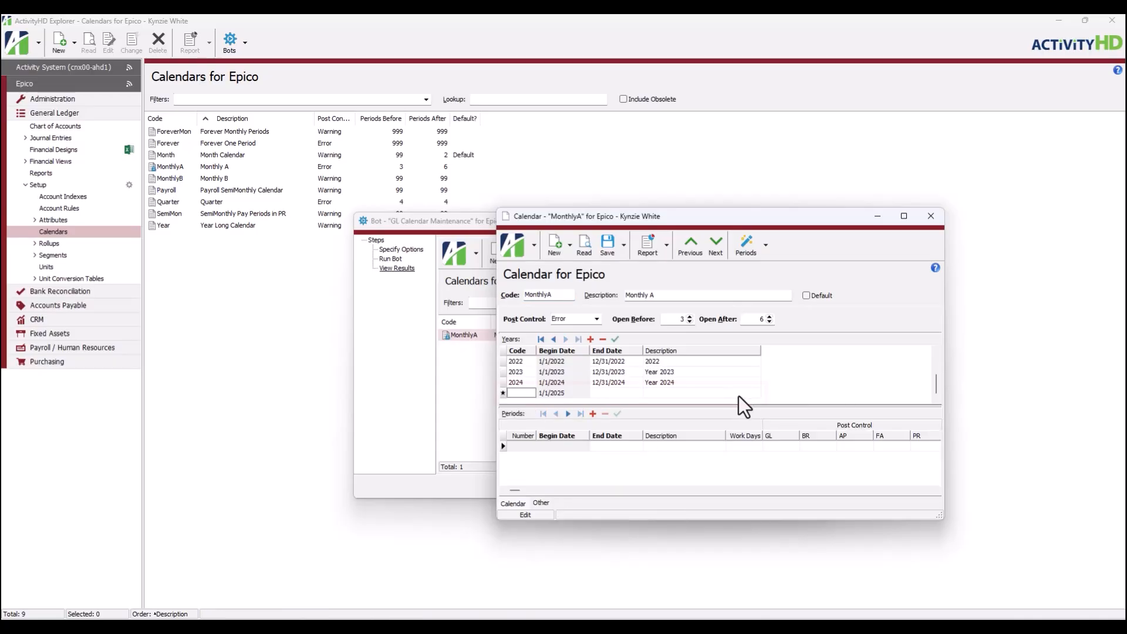
{"action": "type", "text": "2025"}
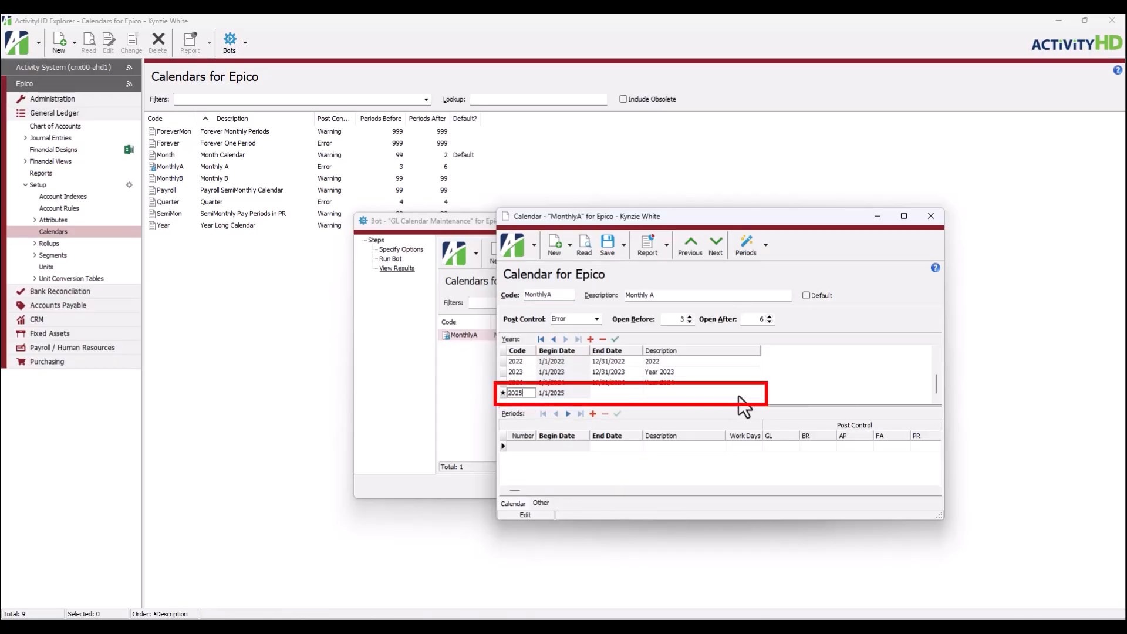
{"action": "key", "text": "Tab"}
{"action": "type", "text": "06302025"}
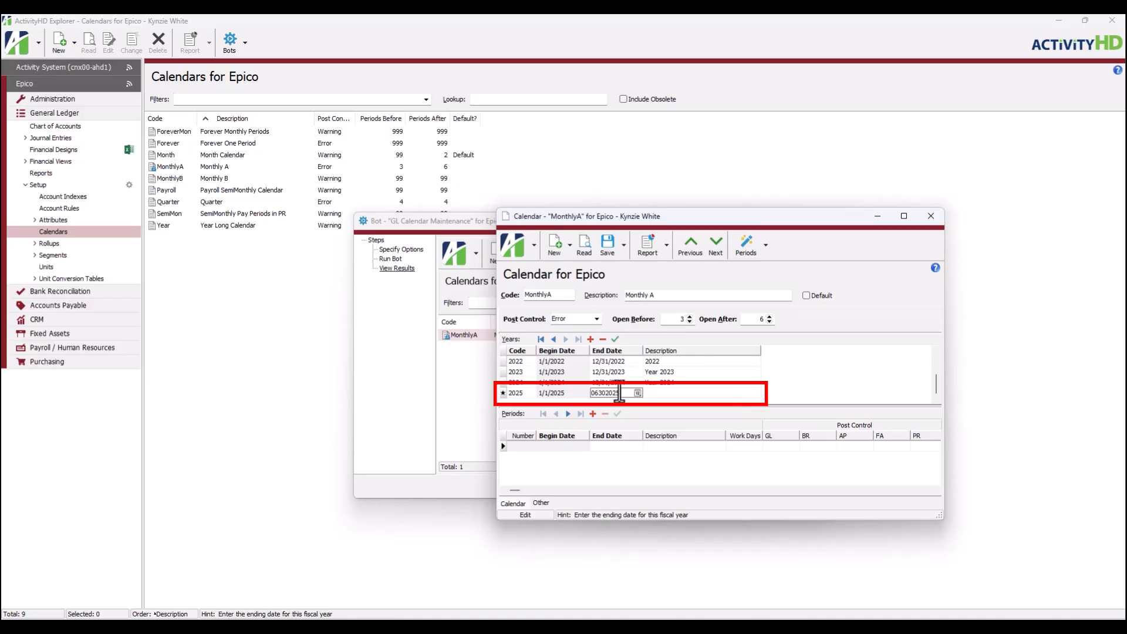
{"action": "key", "text": "Tab"}
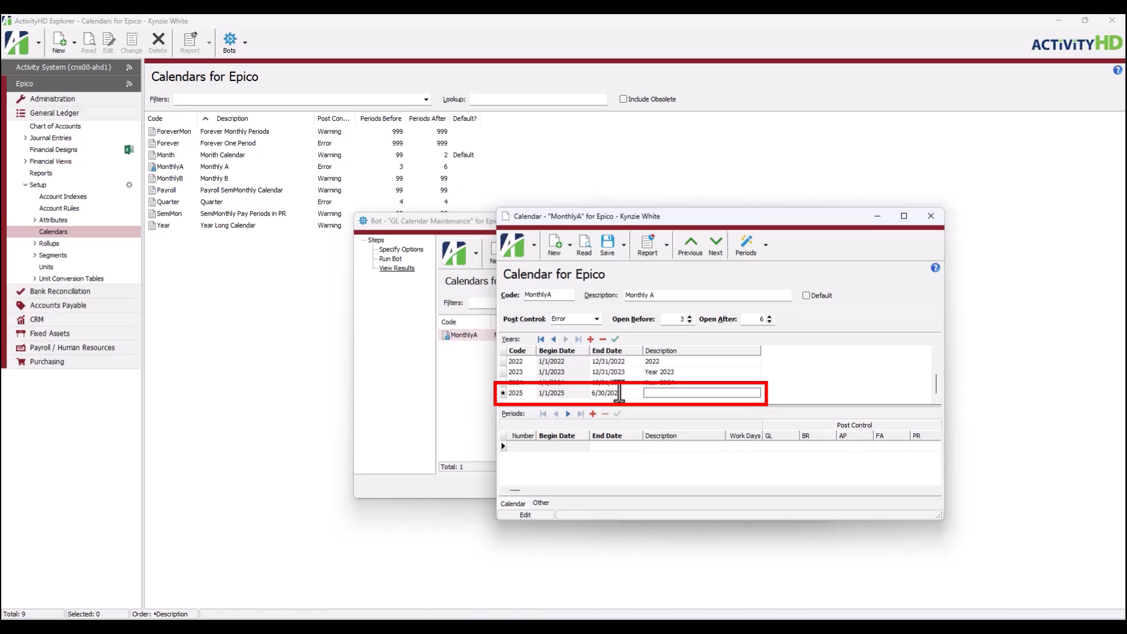
{"action": "type", "text": "Half Year 2025"}
Generate monthly periods for the half year 2025, then save and close the MonthlyA calendar and finish the bot
{"action": "left_click", "coordinate": [766, 250]}
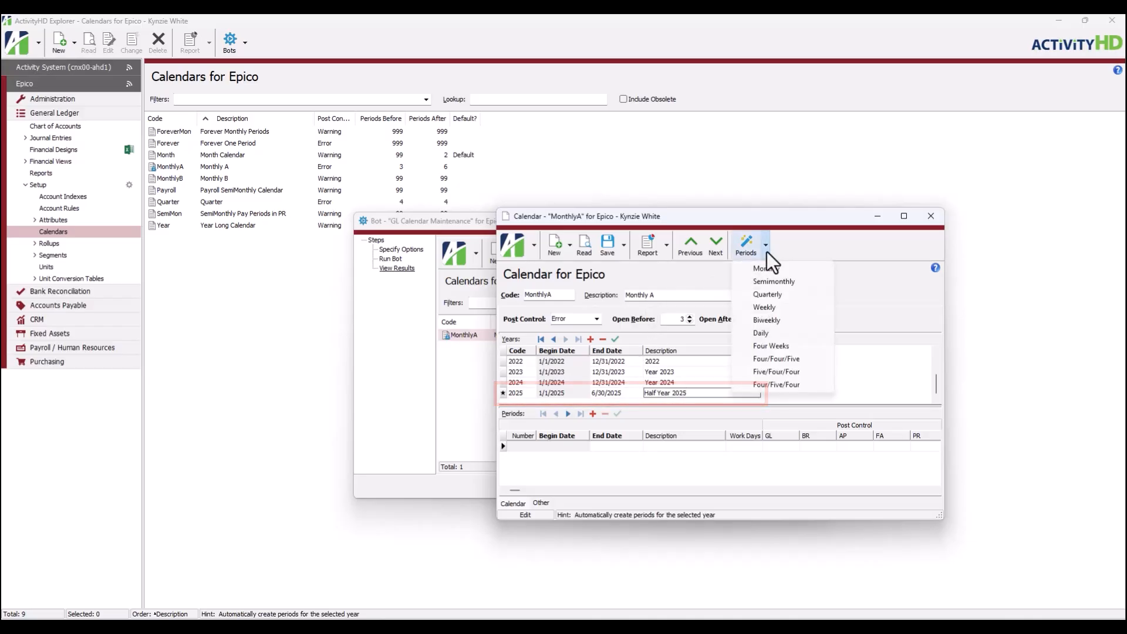
{"action": "left_click", "coordinate": [797, 270]}
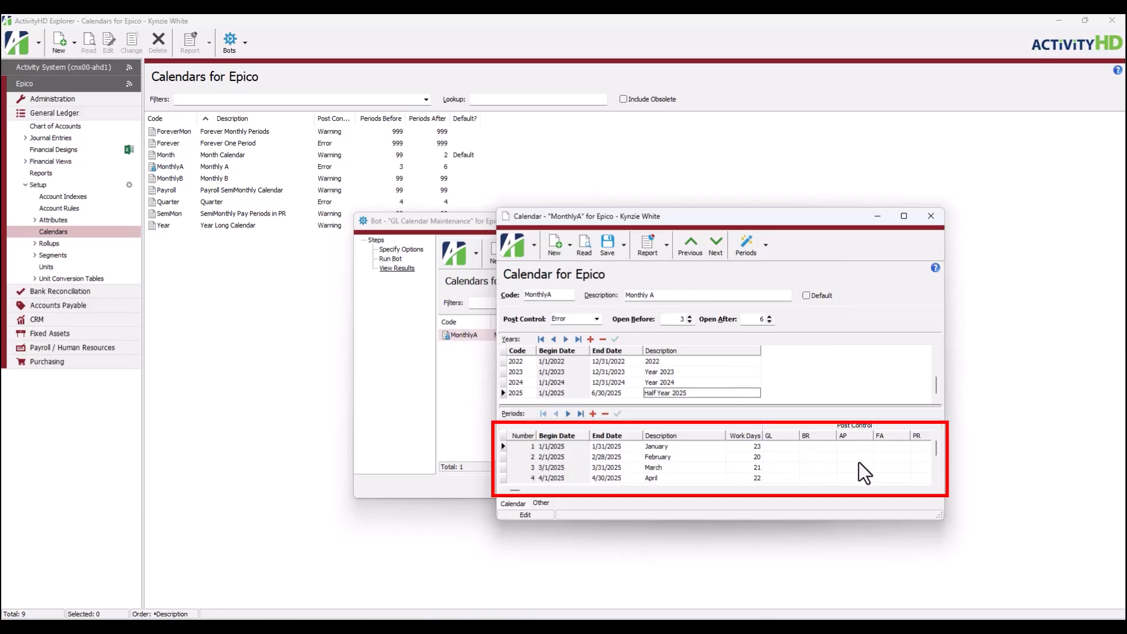
{"action": "left_click", "coordinate": [624, 251]}
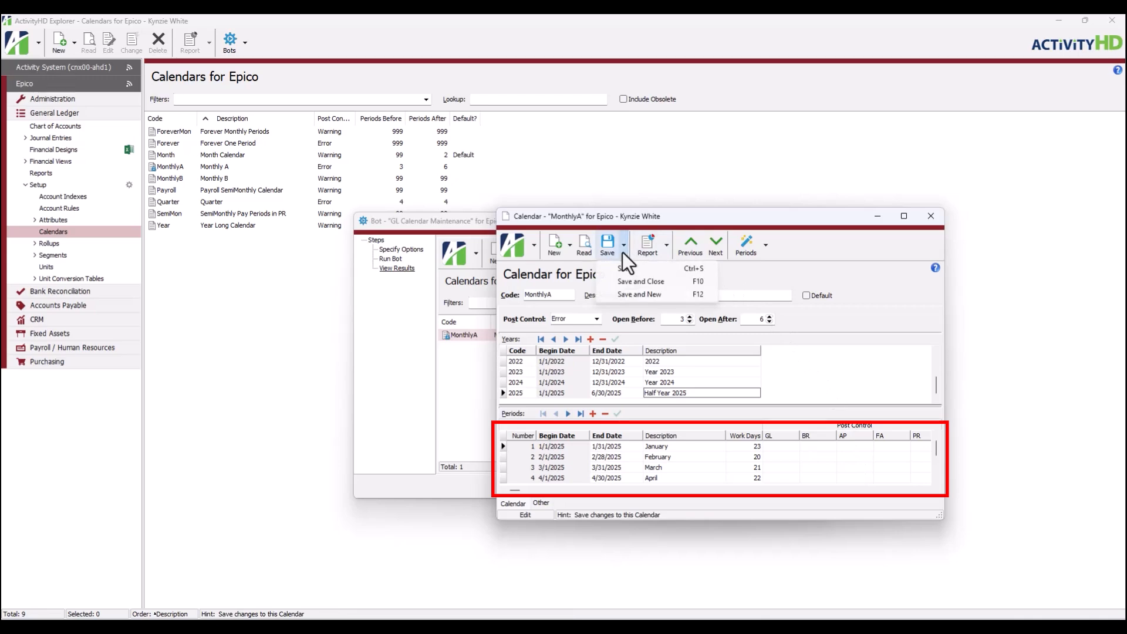
{"action": "left_click", "coordinate": [681, 282]}
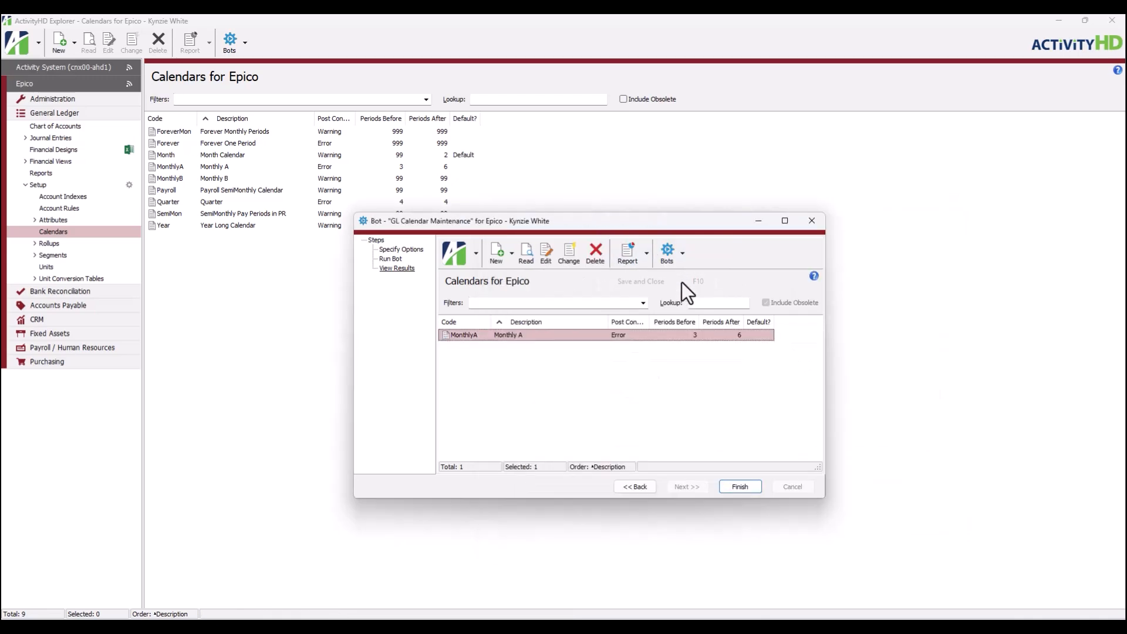
{"action": "left_click", "coordinate": [756, 489]}
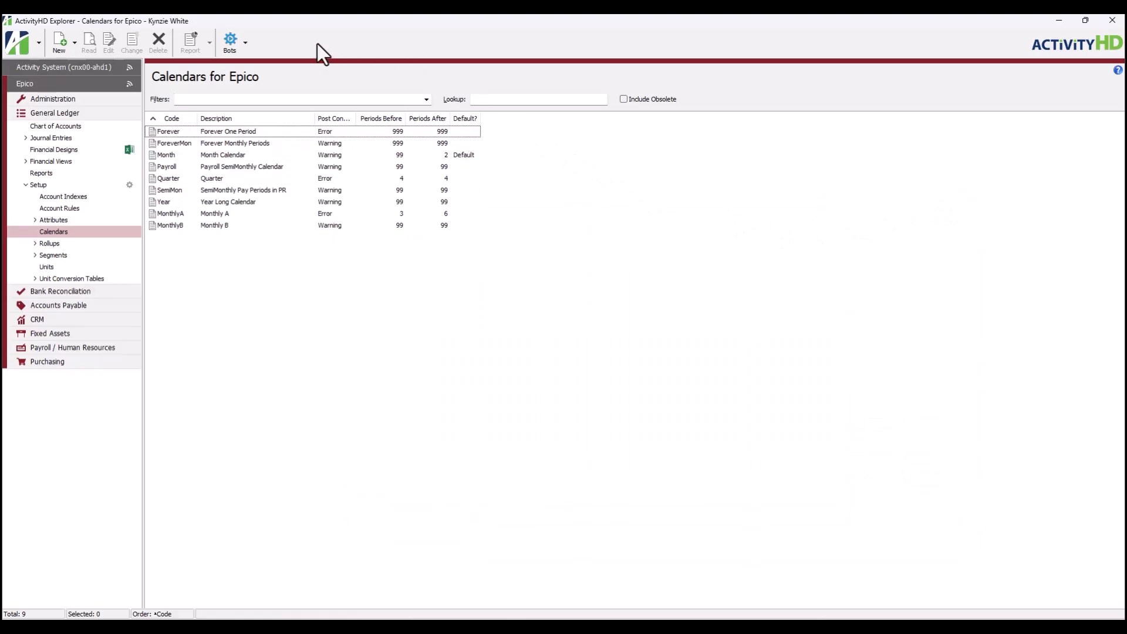
Start the GL Calendar Maintenance bot with Extend or Reduce Existing Calendar and choose MonthlyA for editing
{"action": "left_click", "coordinate": [242, 52]}
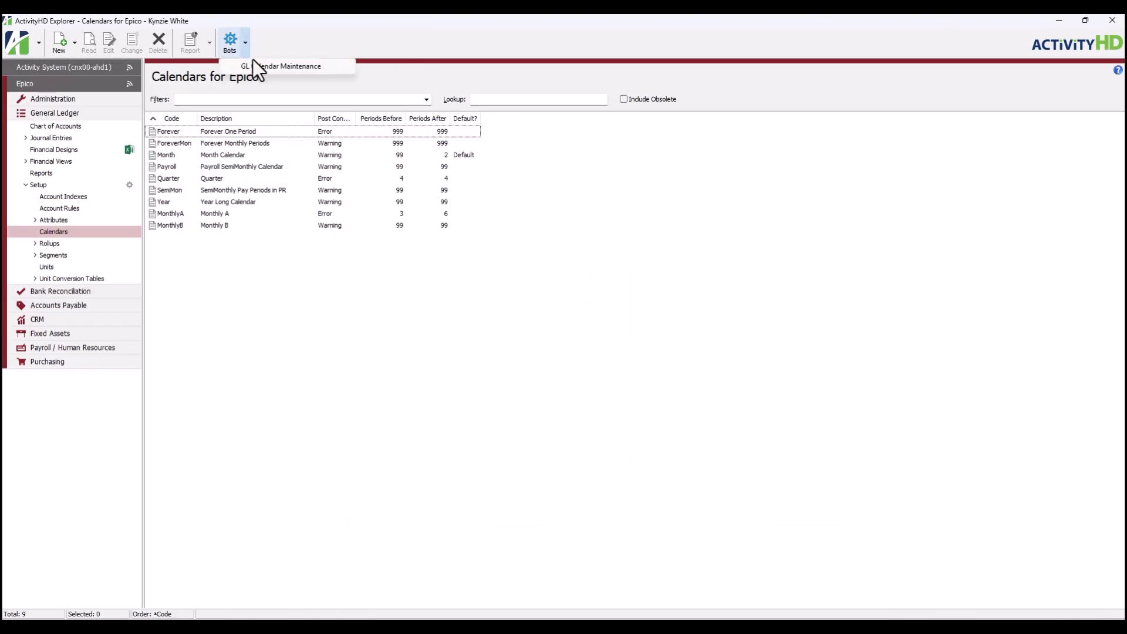
{"action": "left_click", "coordinate": [254, 61]}
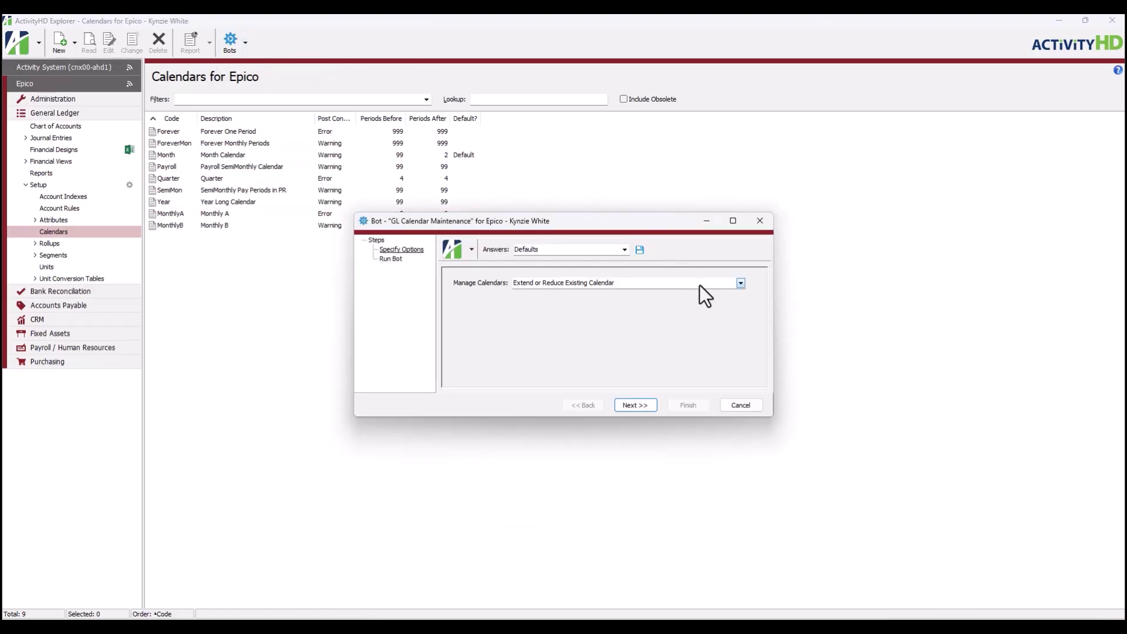
{"action": "left_click", "coordinate": [649, 410]}
{"action": "left_click", "coordinate": [649, 410]}
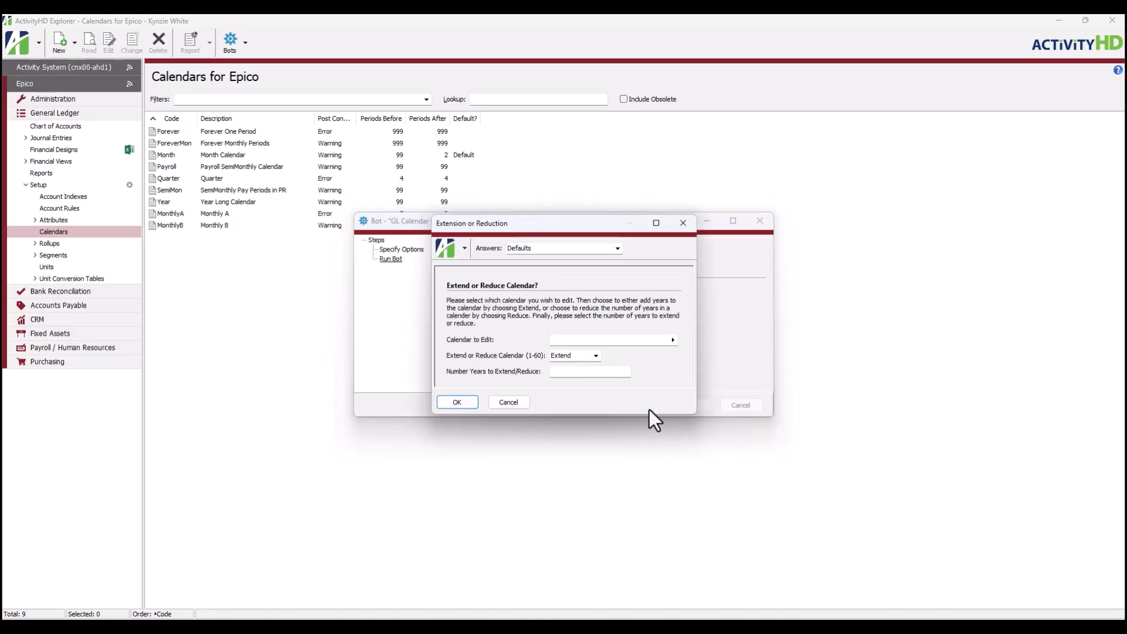
{"action": "left_click", "coordinate": [672, 341]}
{"action": "left_click", "coordinate": [697, 343]}
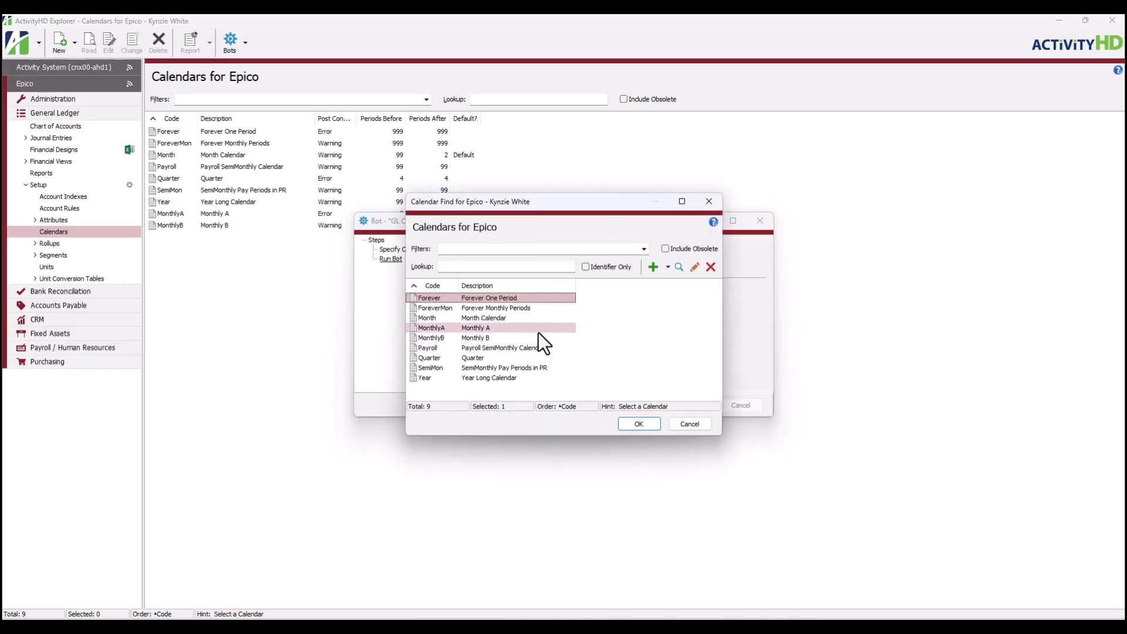
{"action": "left_click", "coordinate": [537, 330]}
{"action": "left_click", "coordinate": [639, 423]}
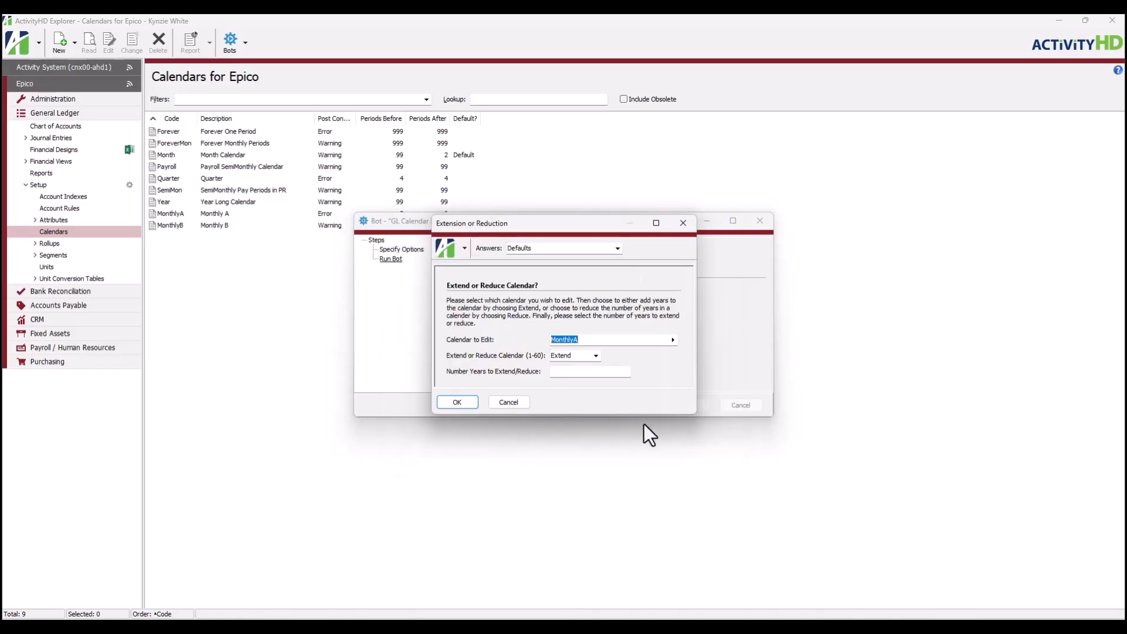
Extend the MonthlyA calendar by 10 years, through 2035
{"action": "left_click", "coordinate": [589, 372]}
{"action": "type", "text": "0"}
{"action": "left_click", "coordinate": [469, 404]}
{"action": "left_click", "coordinate": [473, 378]}
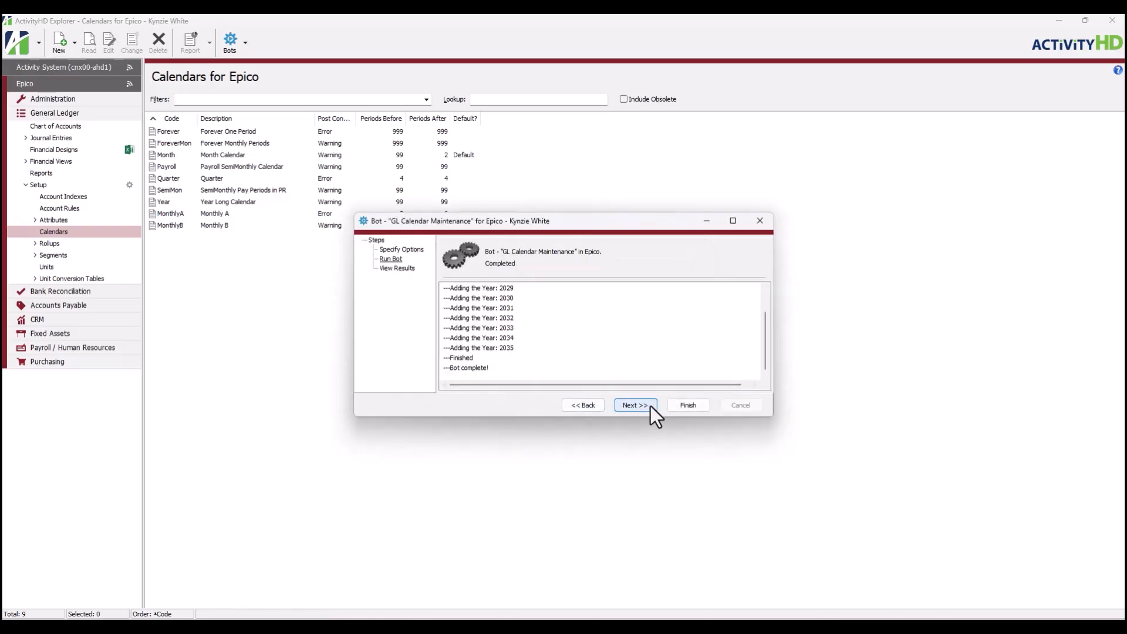
Open MonthlyA from the bot results, examine the fiscal years before and after Half Year 2025, and close the calendar and the bot
{"action": "left_click", "coordinate": [650, 406]}
{"action": "double_click", "coordinate": [578, 335]}
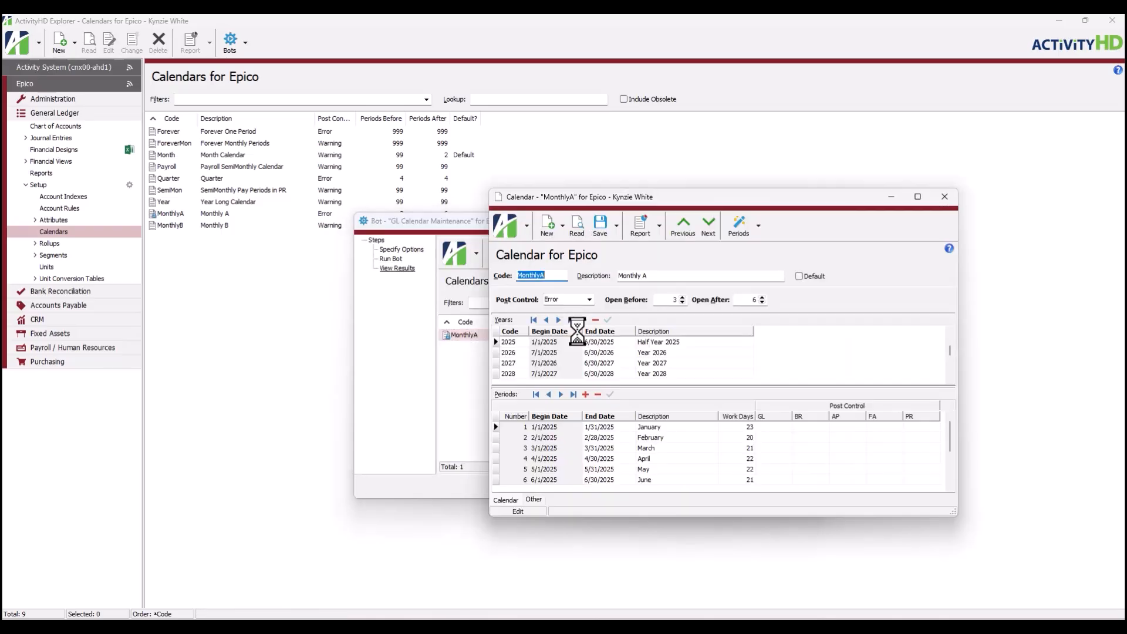
{"action": "scroll", "coordinate": [667, 362], "scroll_direction": "down", "scroll_amount": 9}
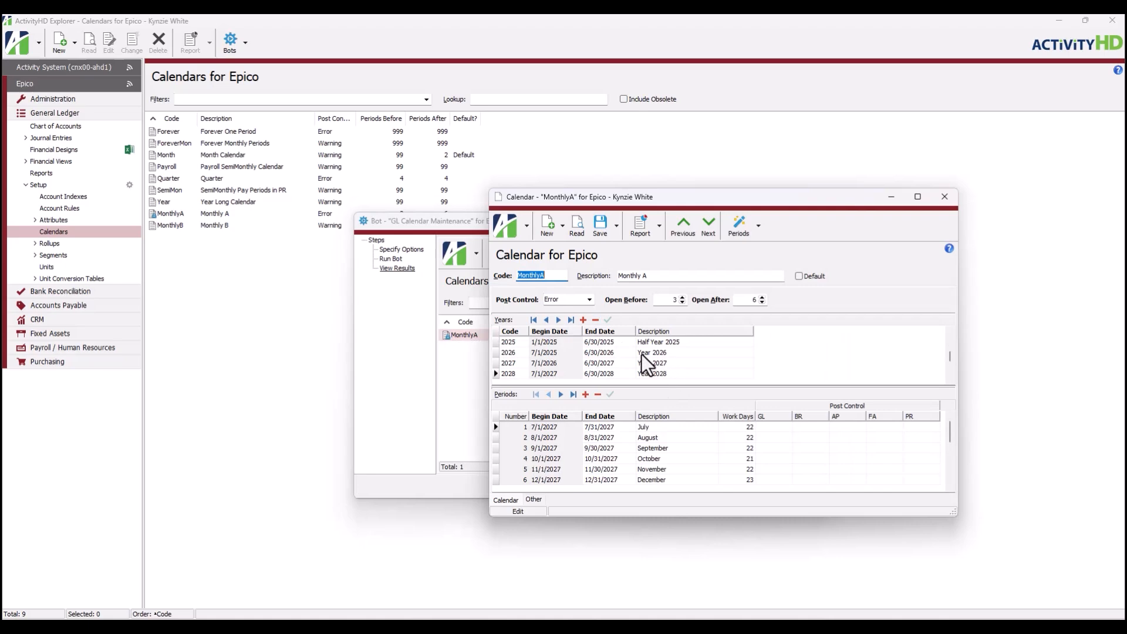
{"action": "scroll", "coordinate": [624, 357], "scroll_direction": "up", "scroll_amount": 12}
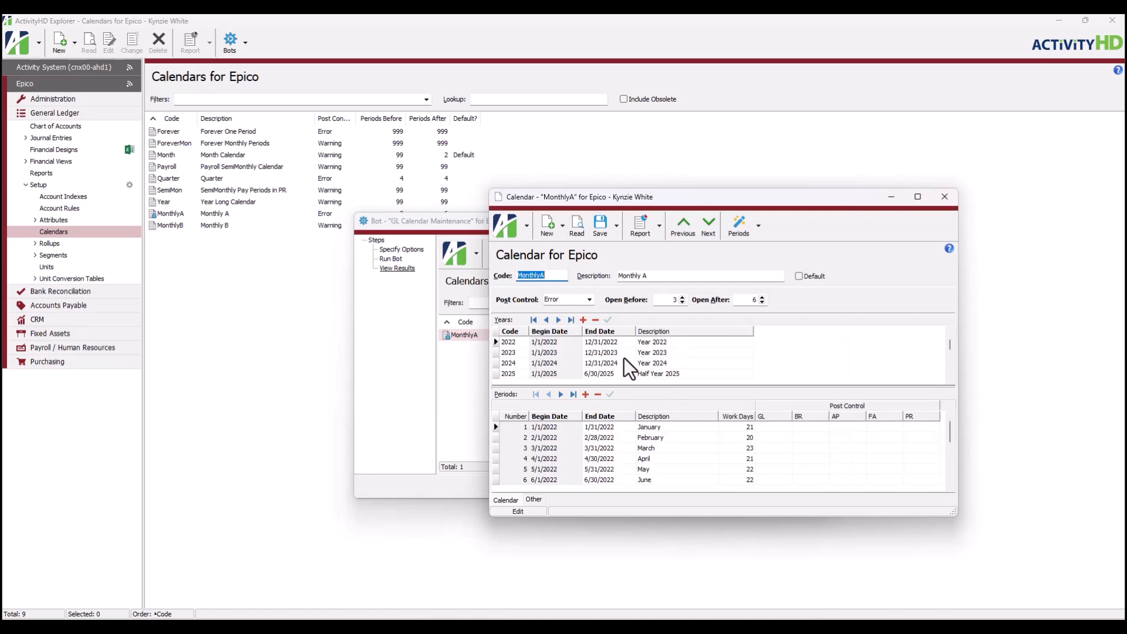
{"action": "left_click", "coordinate": [624, 361]}
{"action": "left_click", "coordinate": [614, 374]}
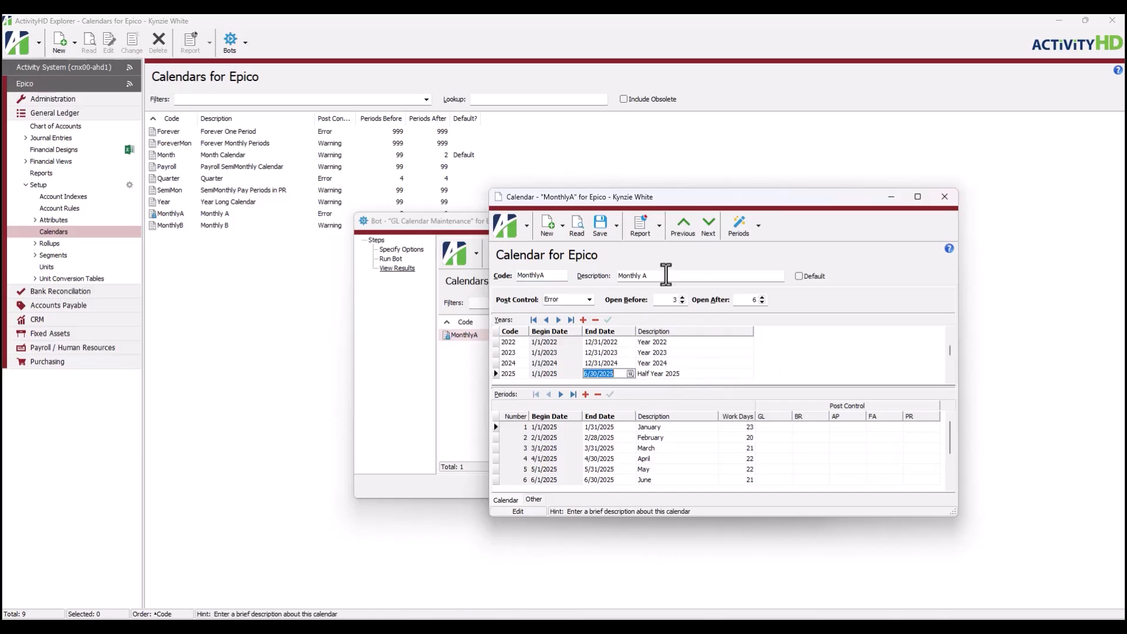
{"action": "left_click", "coordinate": [607, 230]}
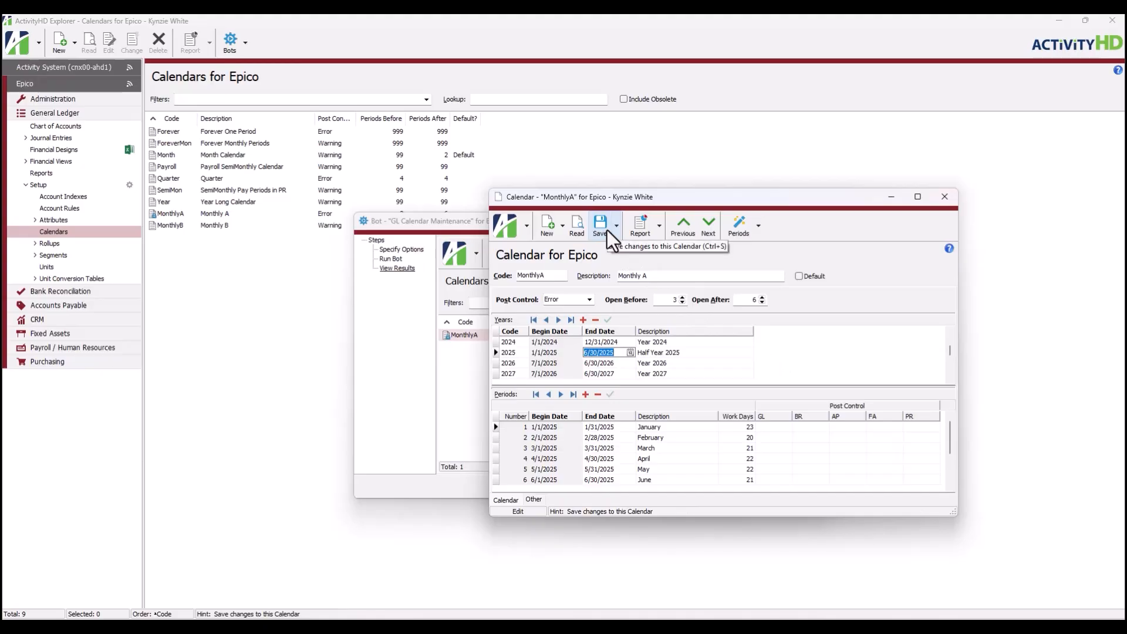
{"action": "left_click", "coordinate": [946, 197]}
{"action": "left_click", "coordinate": [741, 487]}
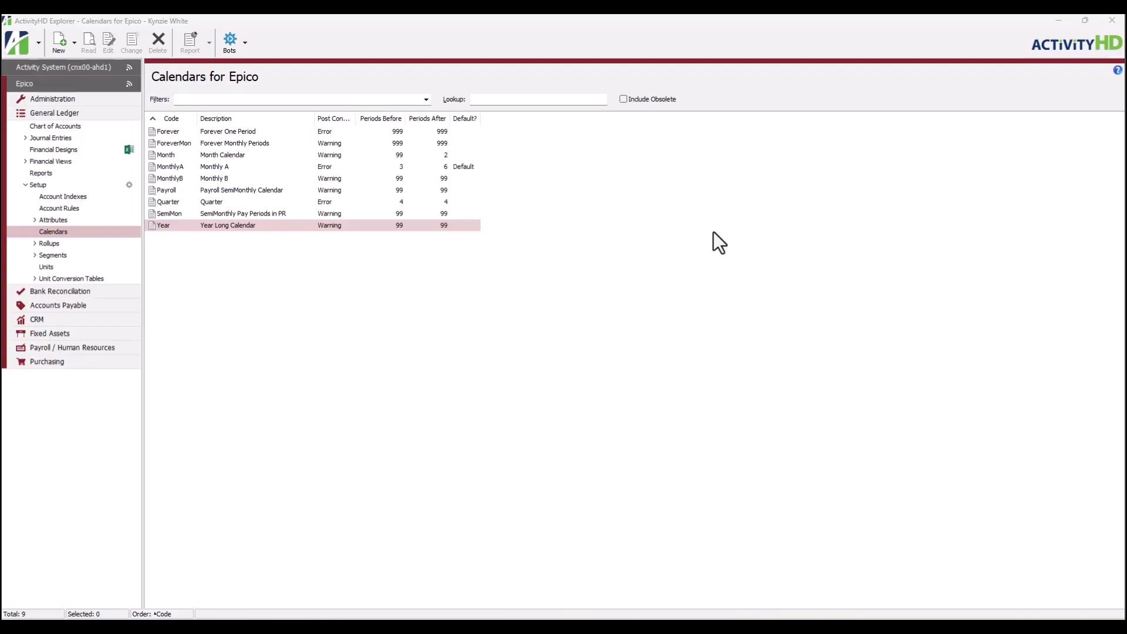
Open the MonthlyA calendar from the calendar list and review the GL post control options for the January 2025 period
{"action": "double_click", "coordinate": [289, 166]}
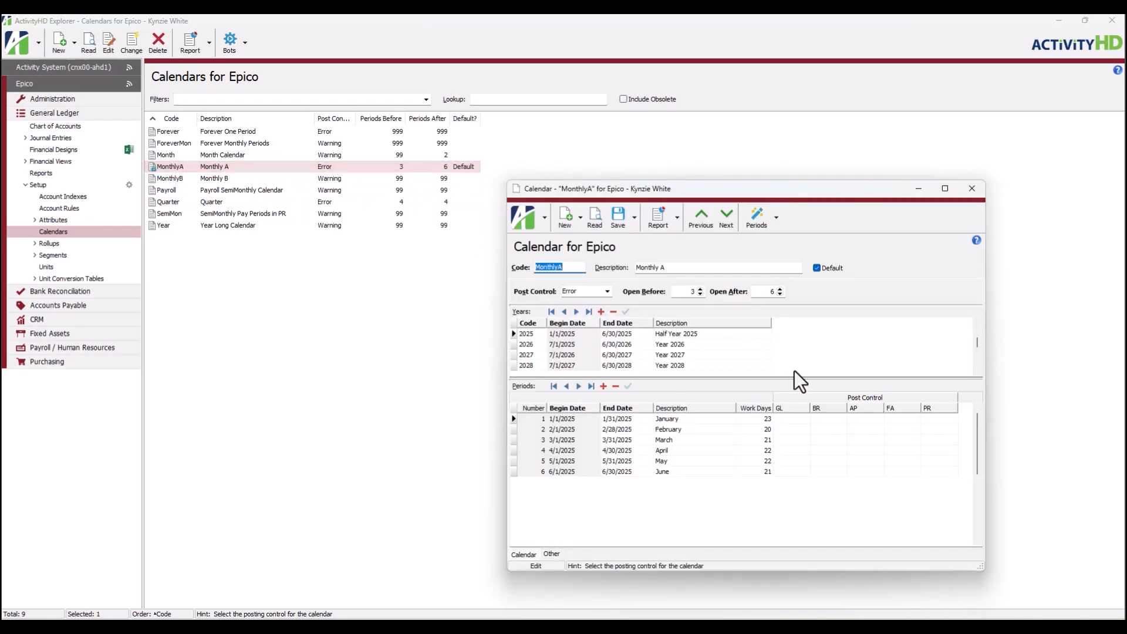
{"action": "left_click", "coordinate": [805, 421]}
{"action": "left_click", "coordinate": [805, 420]}
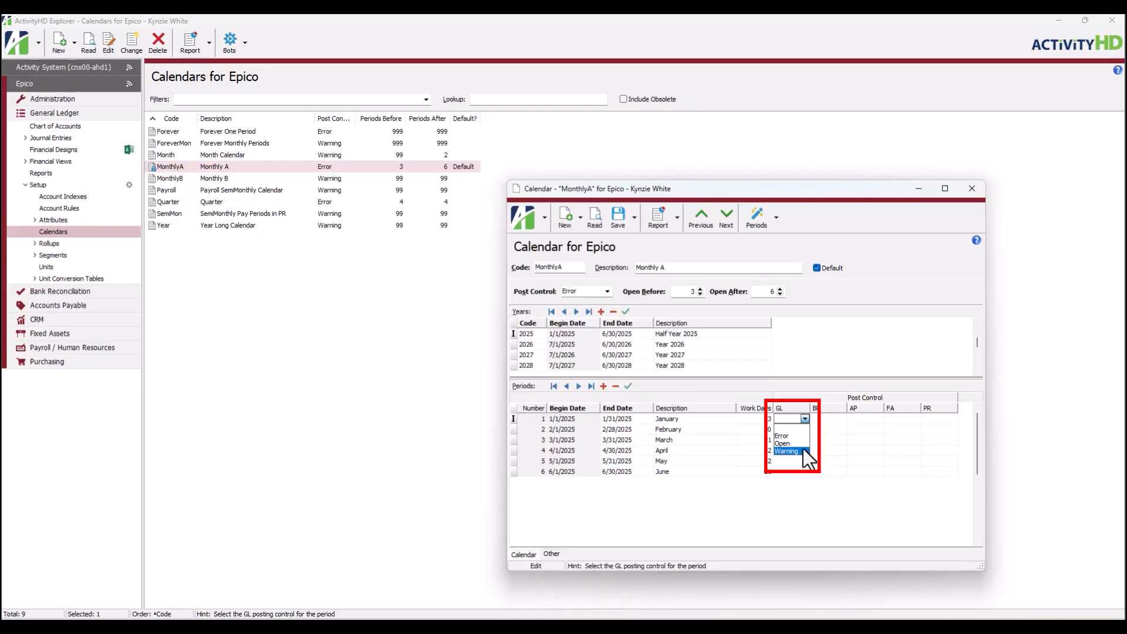
{"action": "left_click", "coordinate": [801, 428]}
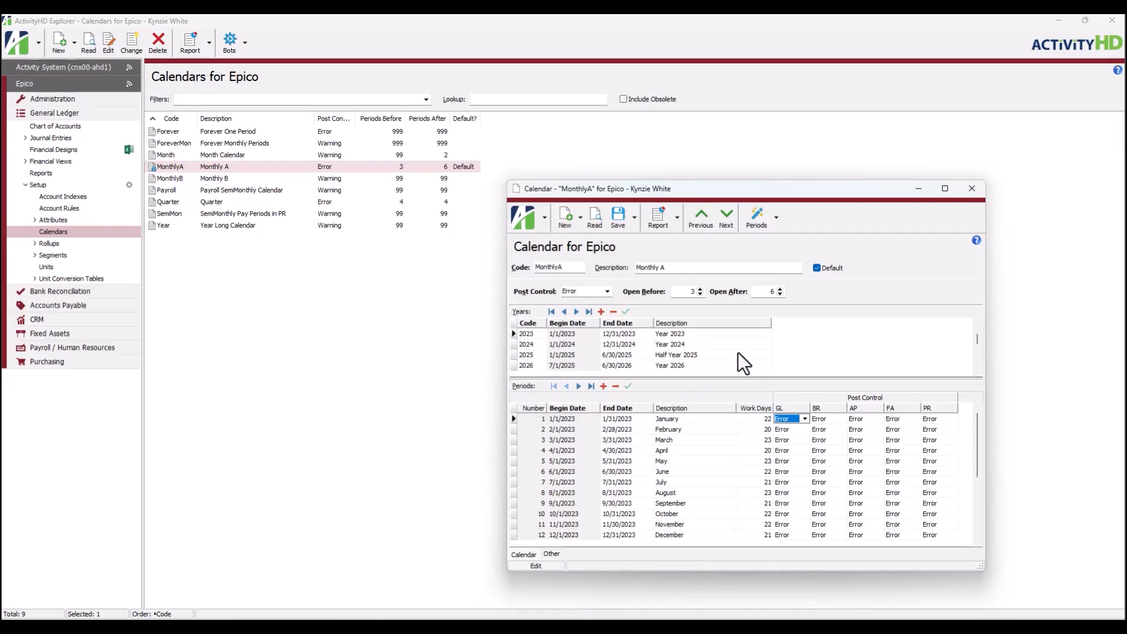
Go through the past fiscal years of MonthlyA and examine the post controls of their periods
{"action": "left_click", "coordinate": [727, 333]}
{"action": "left_click", "coordinate": [728, 345]}
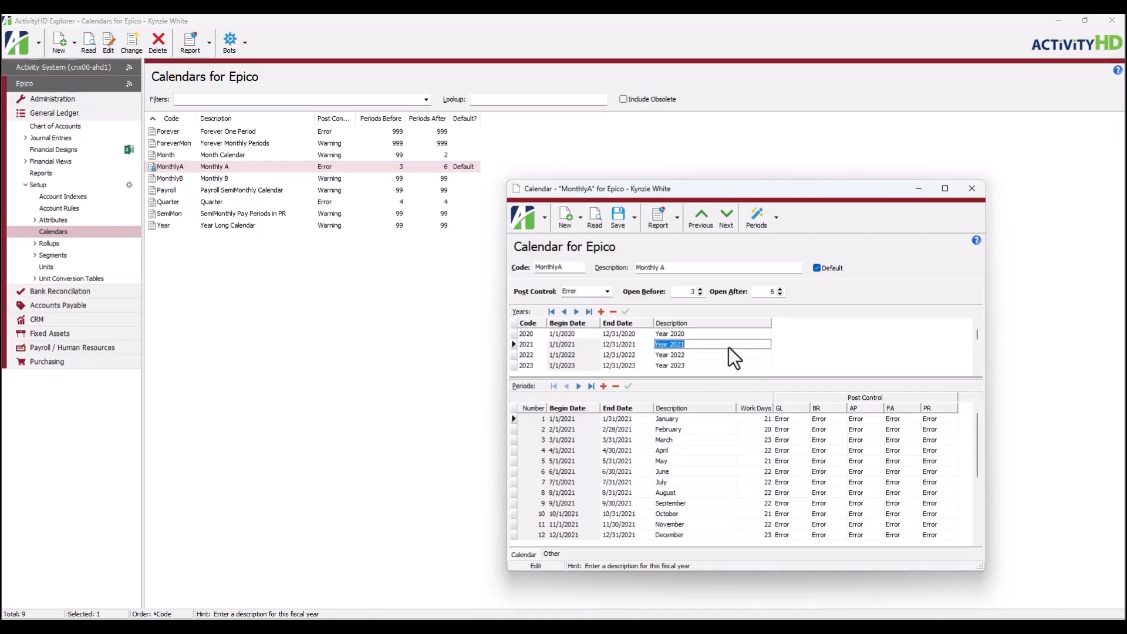
{"action": "left_click", "coordinate": [732, 355]}
{"action": "left_click", "coordinate": [731, 366]}
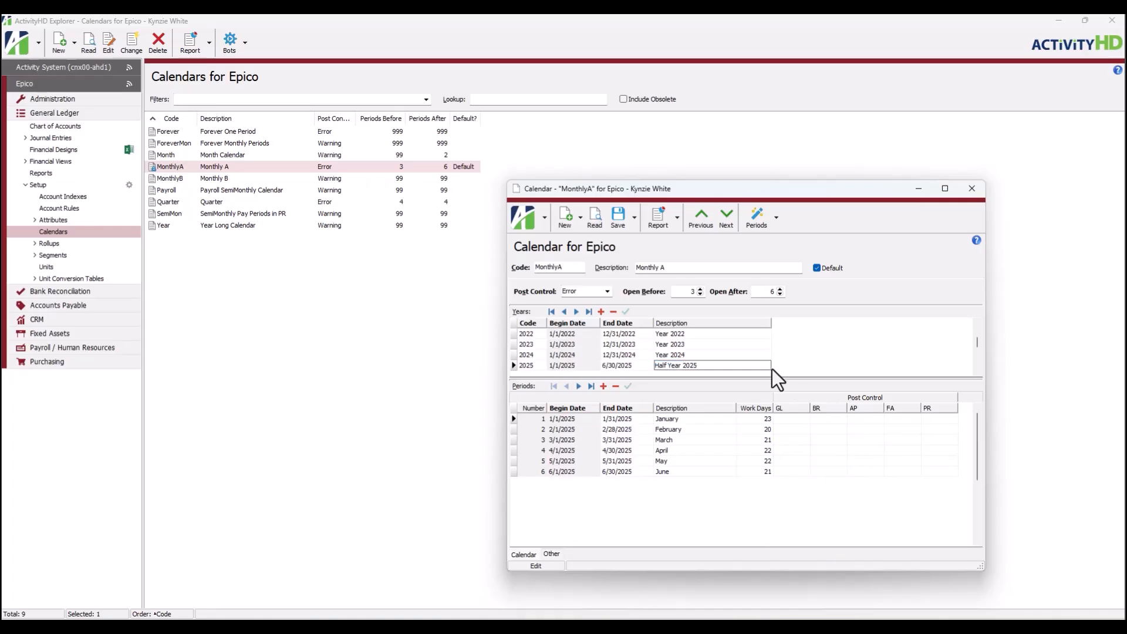
Set the GL, BR, AP, FA and PR post controls of December 2024 to Error, and close MonthlyA without saving
{"action": "left_click", "coordinate": [737, 353]}
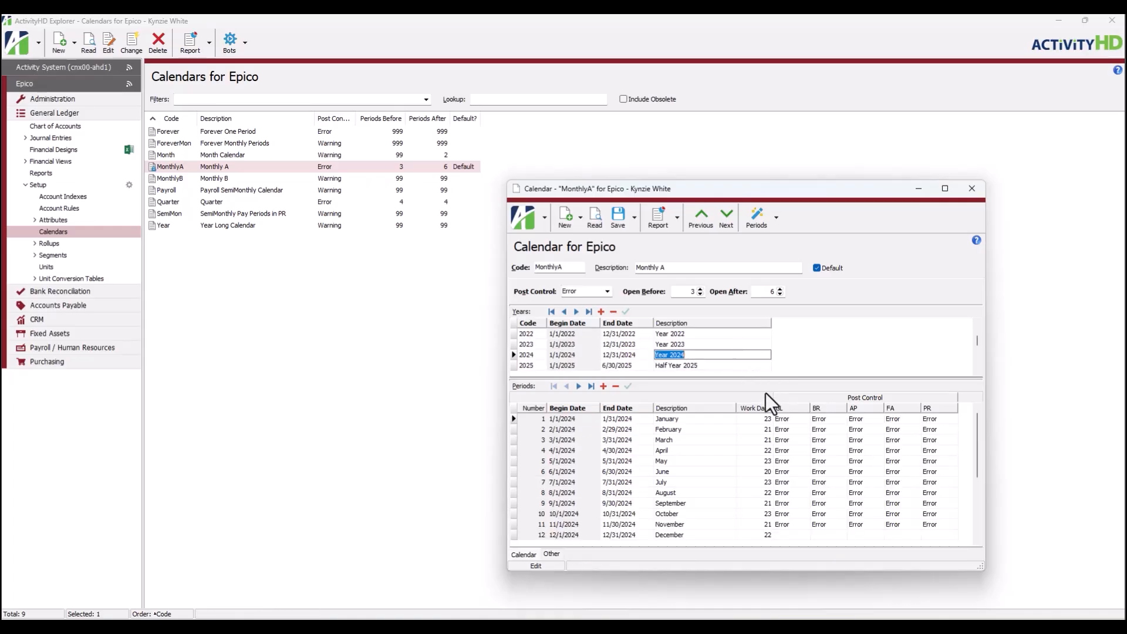
{"action": "left_click", "coordinate": [804, 537]}
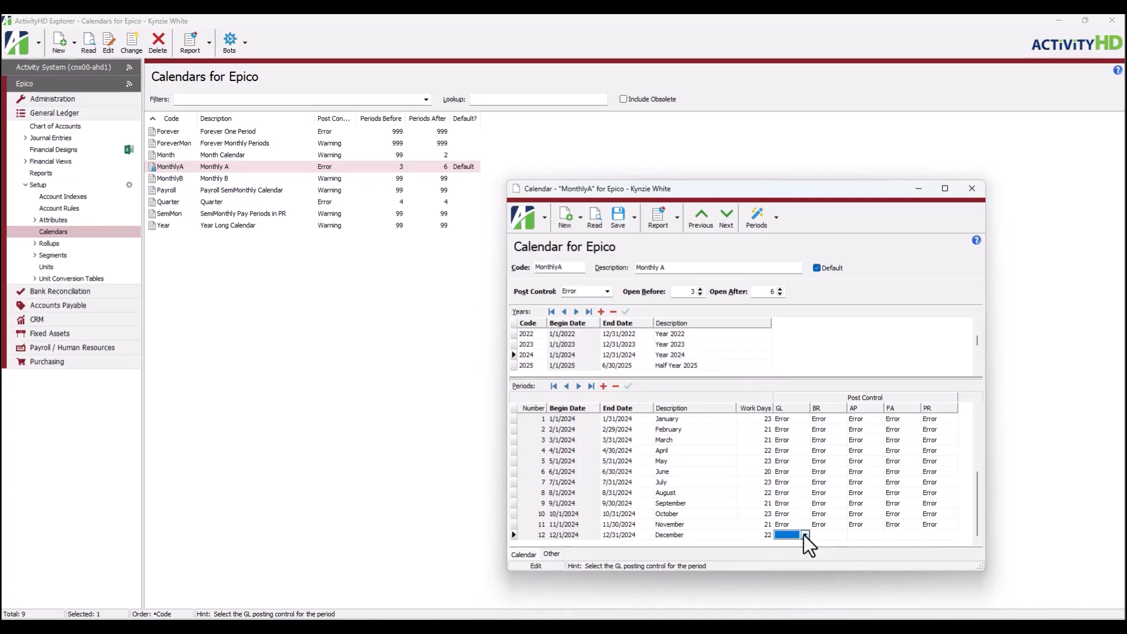
{"action": "left_click", "coordinate": [804, 535]}
{"action": "left_click", "coordinate": [801, 552]}
{"action": "left_click", "coordinate": [824, 534]}
{"action": "left_click", "coordinate": [841, 535]}
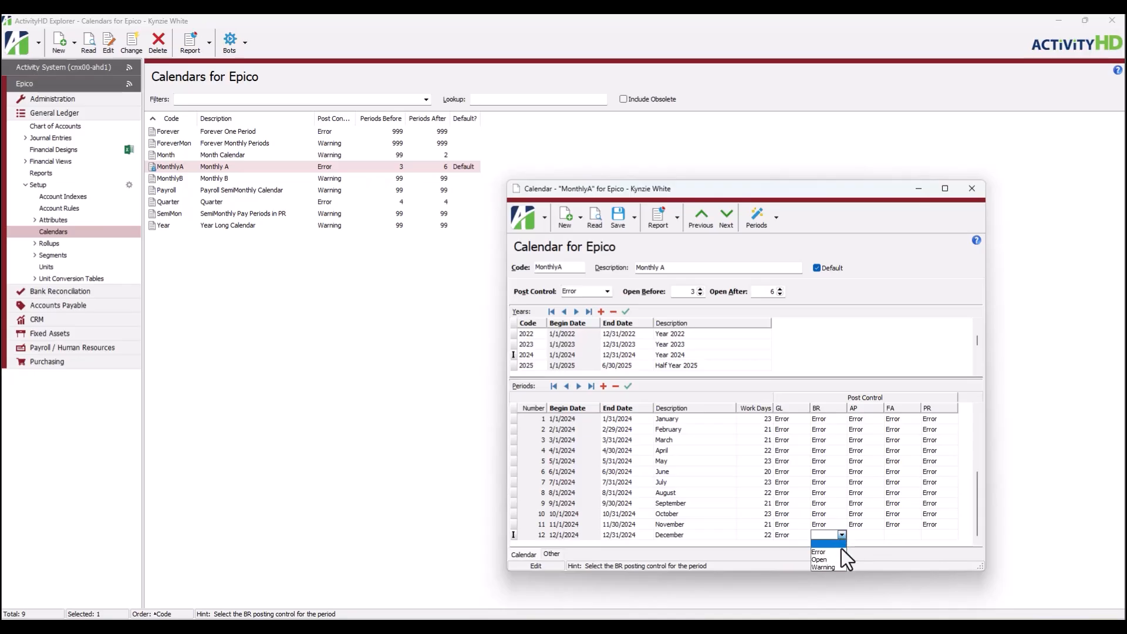
{"action": "left_click", "coordinate": [840, 551]}
{"action": "left_click", "coordinate": [855, 535]}
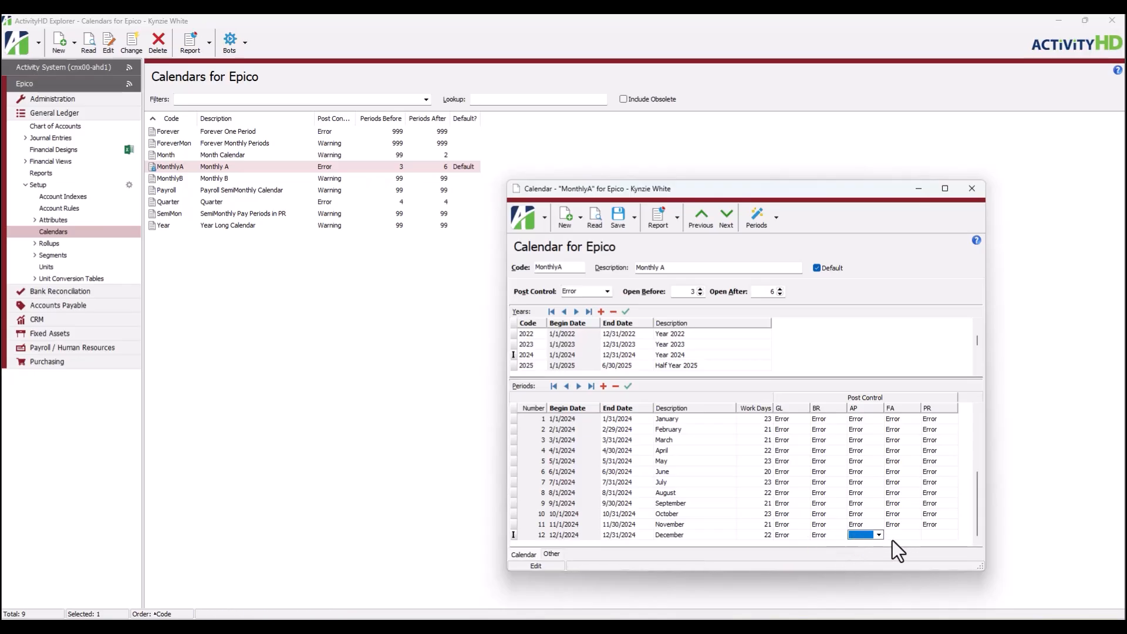
{"action": "left_click", "coordinate": [881, 553]}
{"action": "left_click", "coordinate": [903, 536]}
{"action": "left_click", "coordinate": [910, 548]}
{"action": "left_click", "coordinate": [939, 535]}
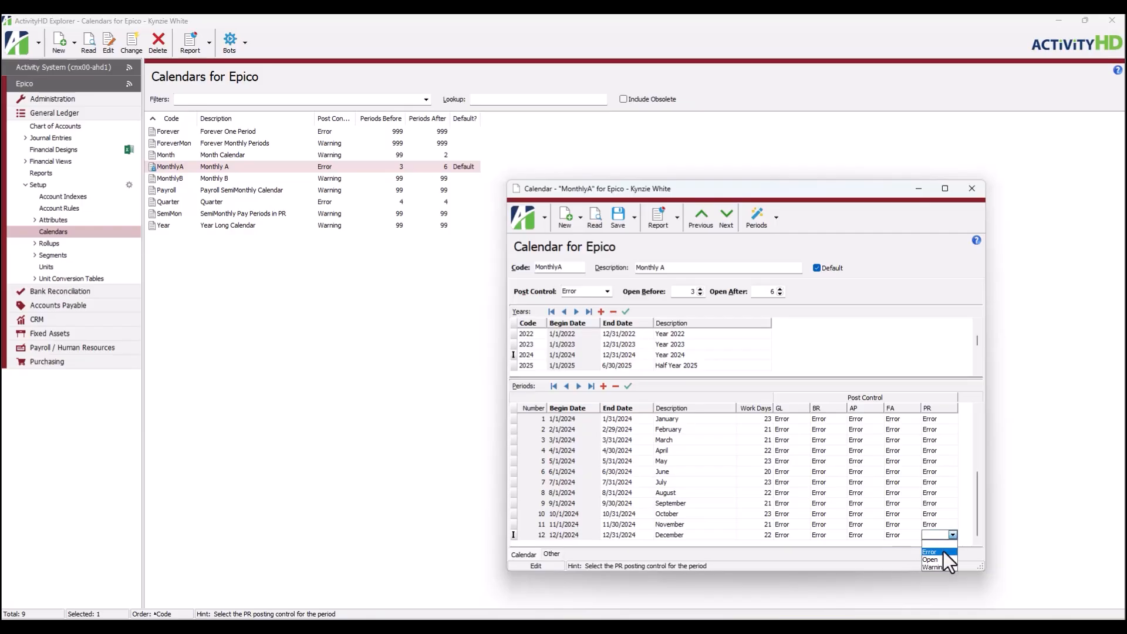
{"action": "left_click", "coordinate": [943, 552]}
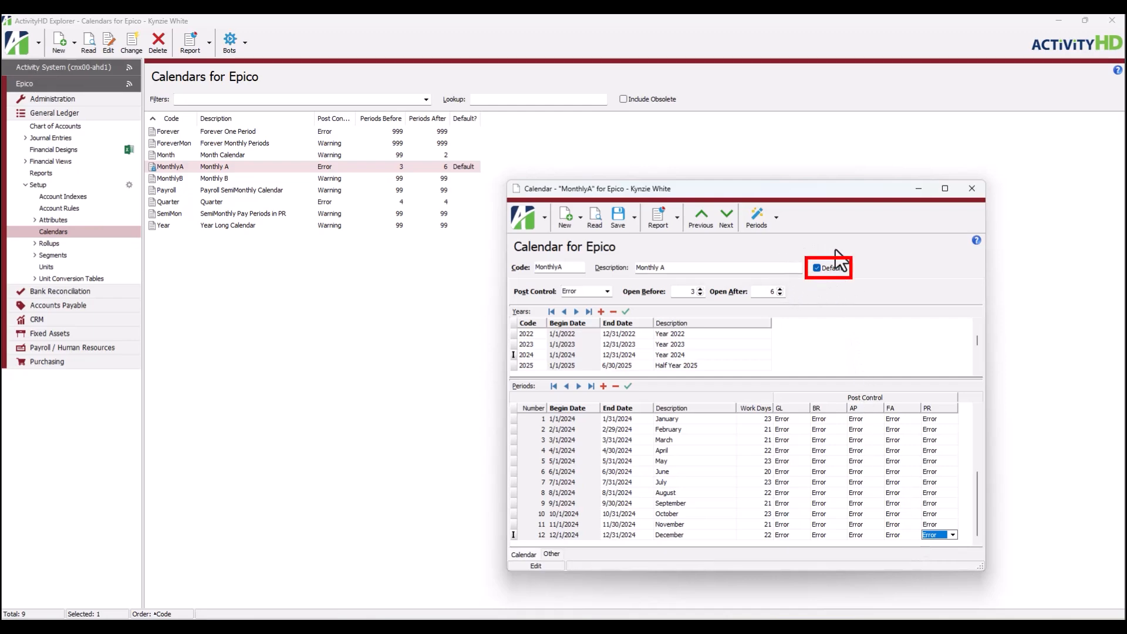
{"action": "left_click", "coordinate": [973, 191]}
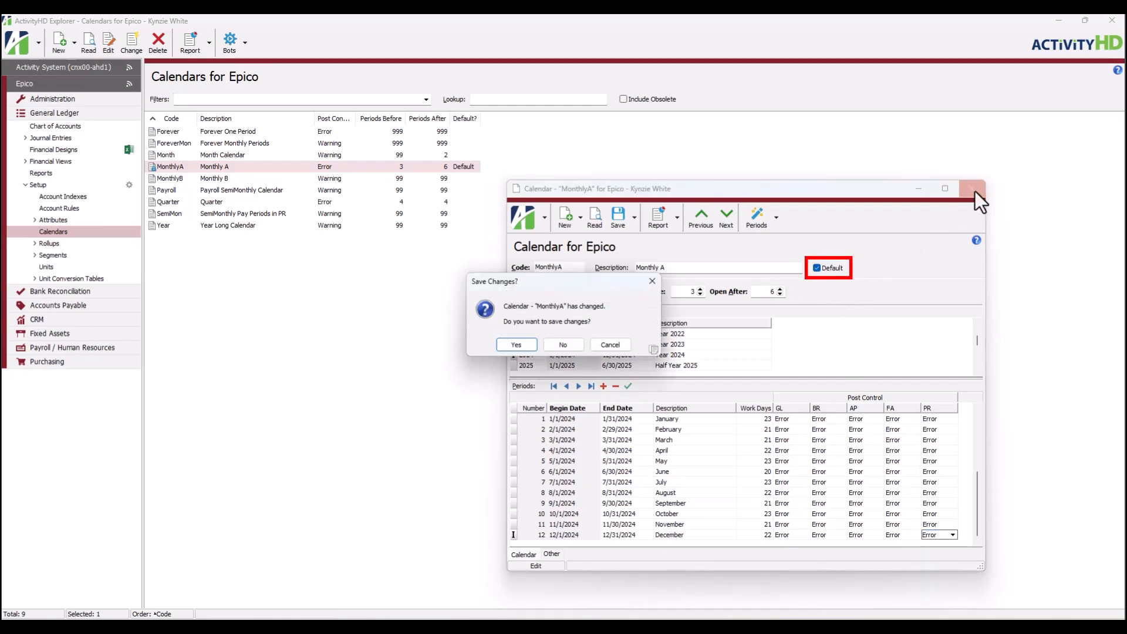
{"action": "left_click", "coordinate": [573, 345]}
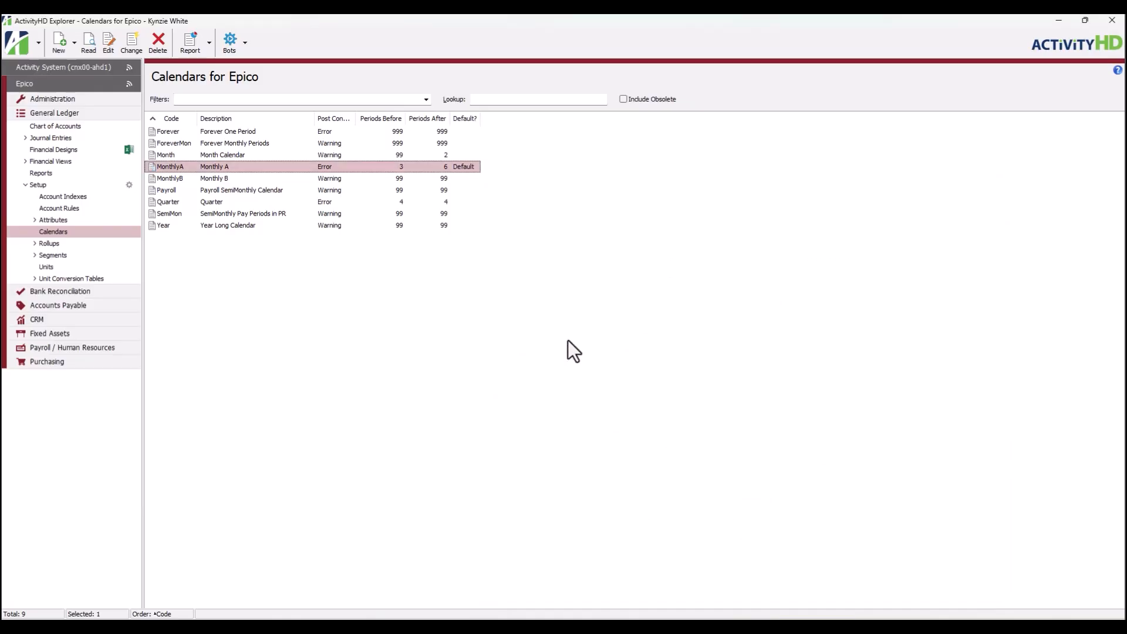
Start the GL Calendar Maintenance bot with the option Edit Post Control for Default Calendar
{"action": "left_click", "coordinate": [245, 51]}
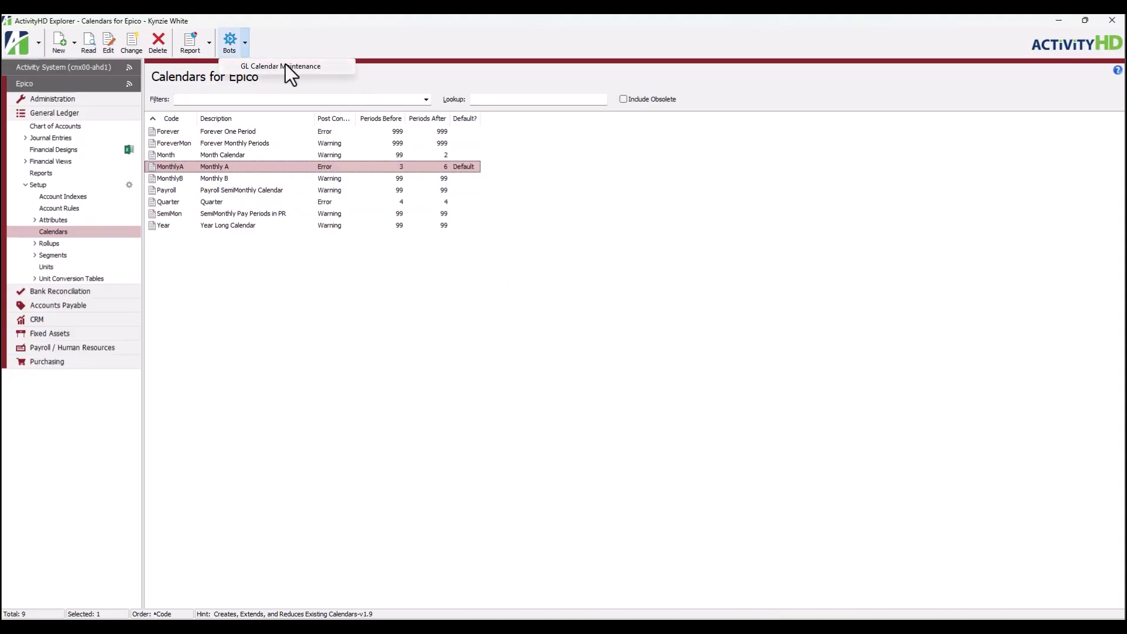
{"action": "left_click", "coordinate": [332, 68]}
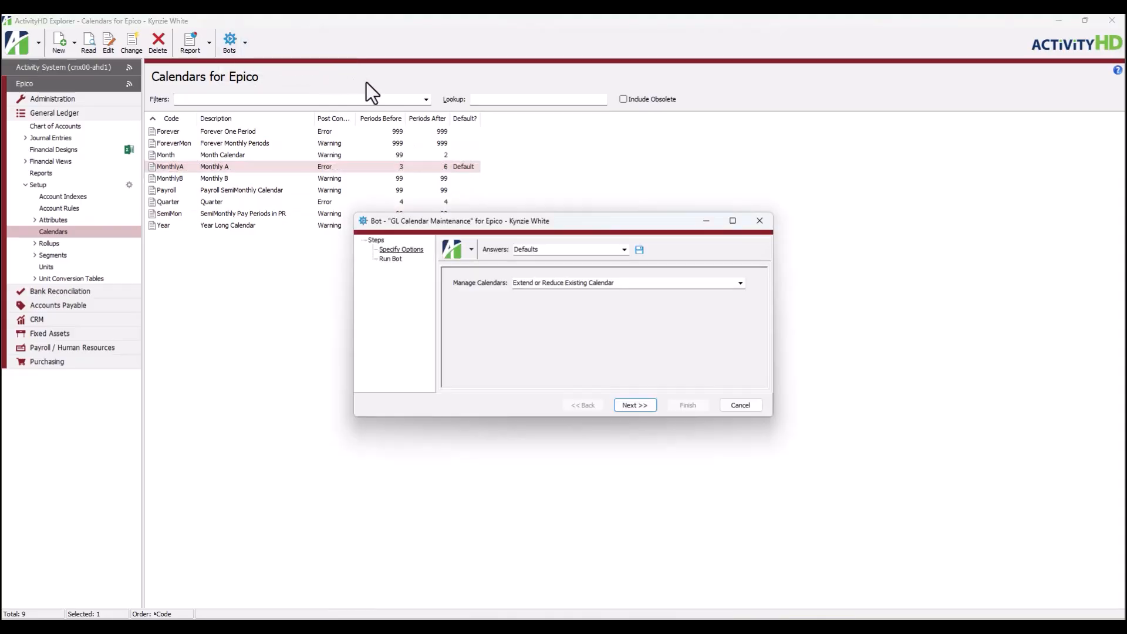
{"action": "left_click", "coordinate": [741, 282]}
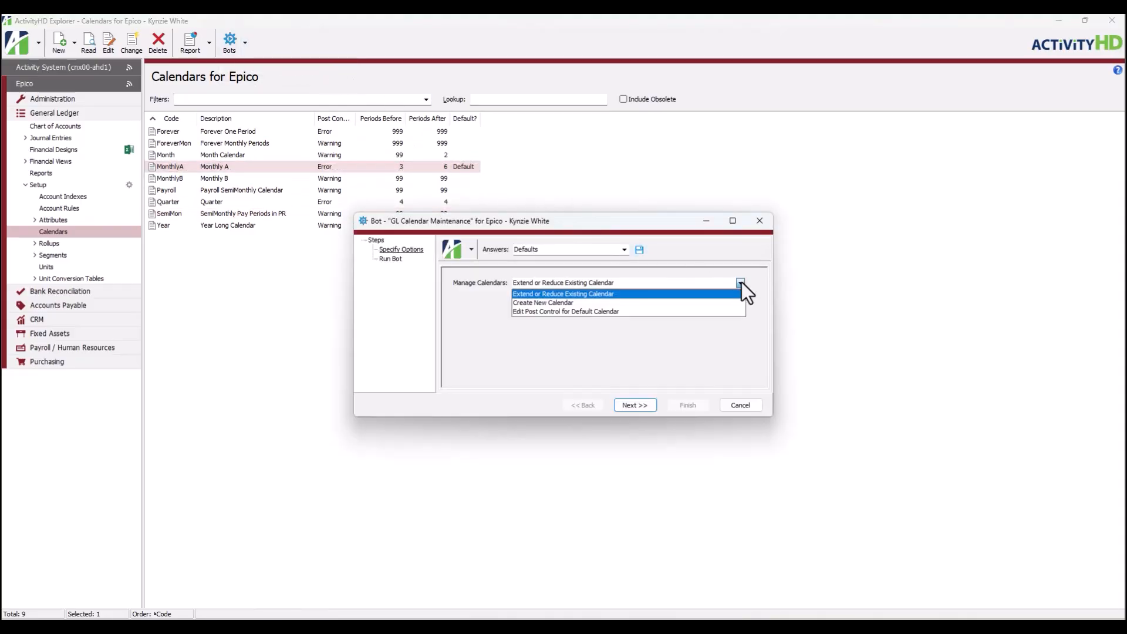
{"action": "left_click", "coordinate": [643, 314]}
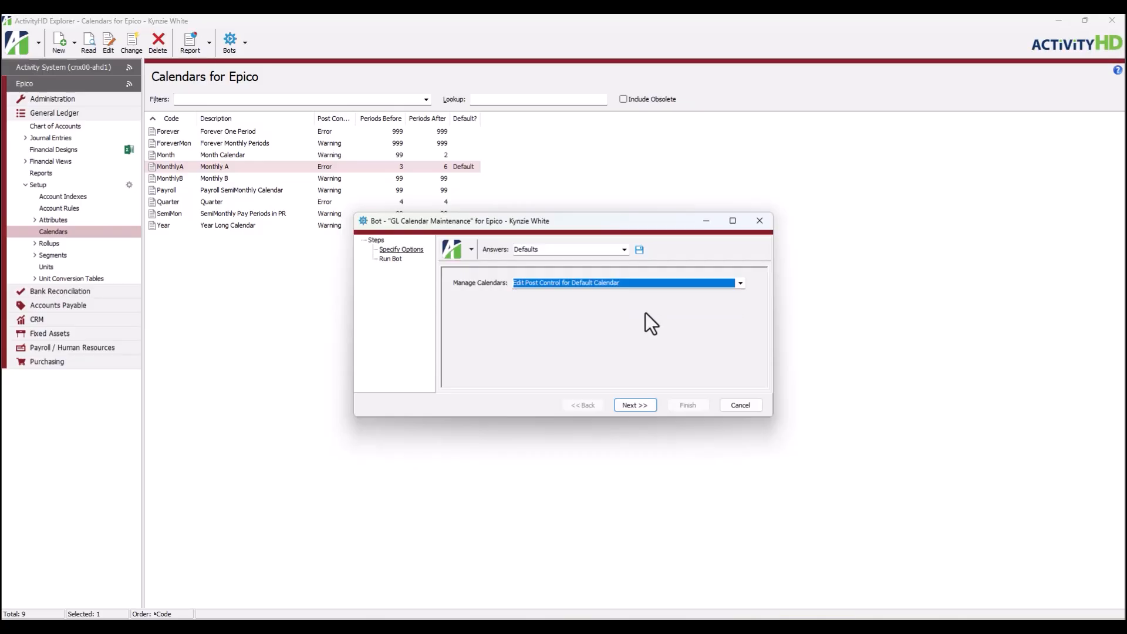
{"action": "left_click", "coordinate": [652, 404]}
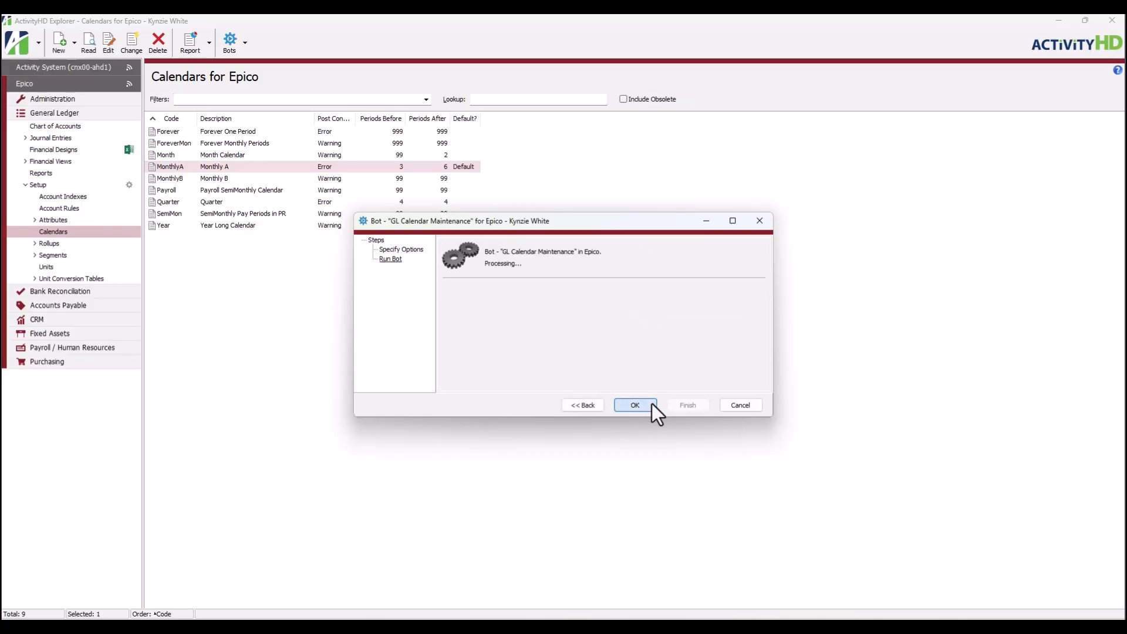
Set the post control date range to begin 12/1/2024 and end 12/31/2024
{"action": "left_click", "coordinate": [551, 298]}
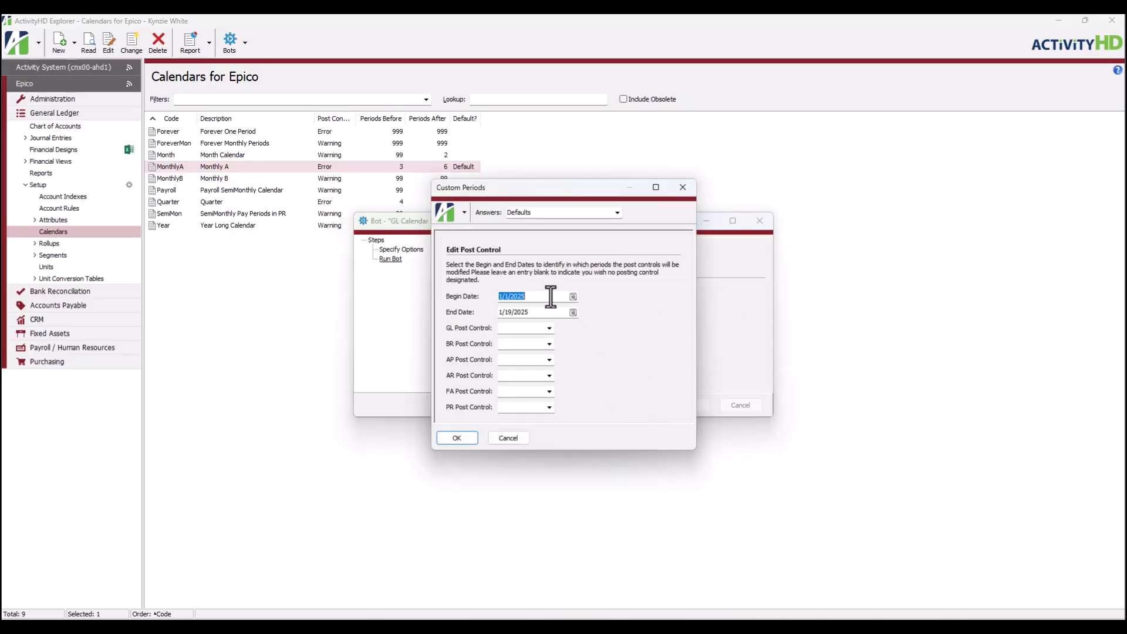
{"action": "type", "text": "120124"}
{"action": "key", "text": "Tab"}
{"action": "type", "text": "123124"}
{"action": "key", "text": "Tab"}
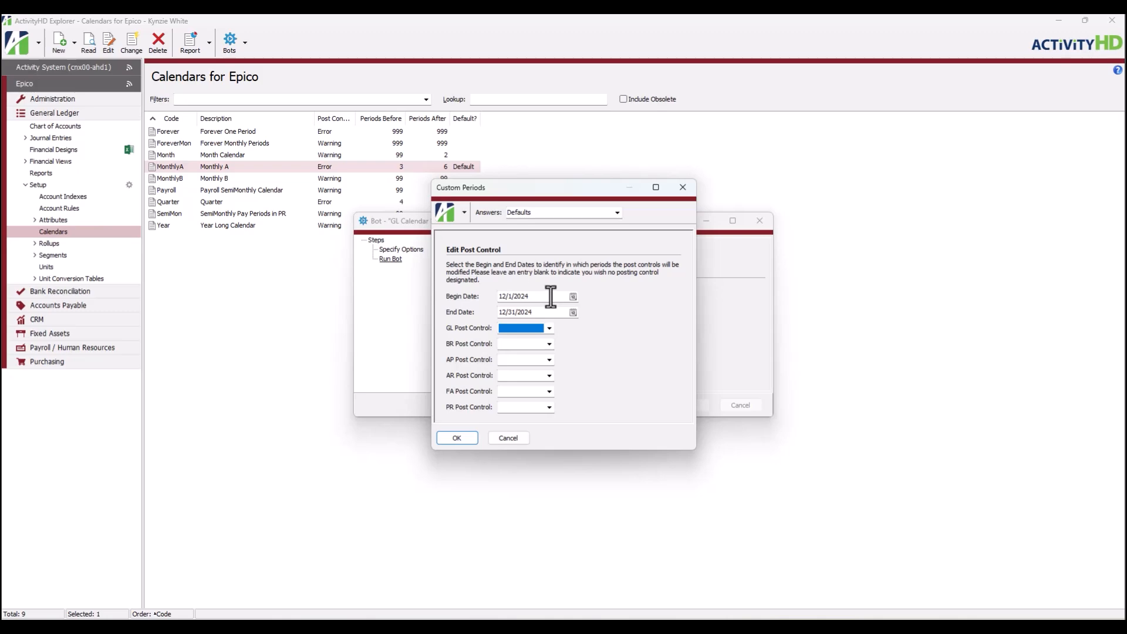
Set the GL, BR, AP, AR, FA and PR post controls to Error and run the bot with these settings
{"action": "type", "text": "e"}
{"action": "key", "text": "Tab"}
{"action": "type", "text": "e"}
{"action": "key", "text": "Tab"}
{"action": "type", "text": "e"}
{"action": "key", "text": "Tab"}
{"action": "type", "text": "e"}
{"action": "key", "text": "Tab"}
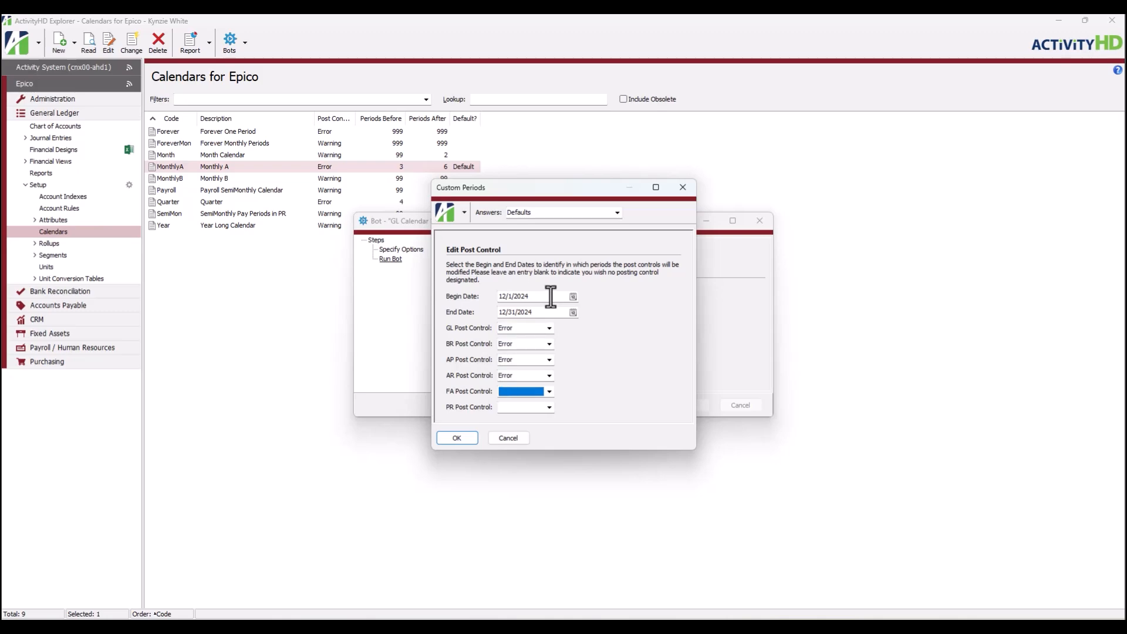
{"action": "type", "text": "e"}
{"action": "key", "text": "Tab"}
{"action": "type", "text": "e"}
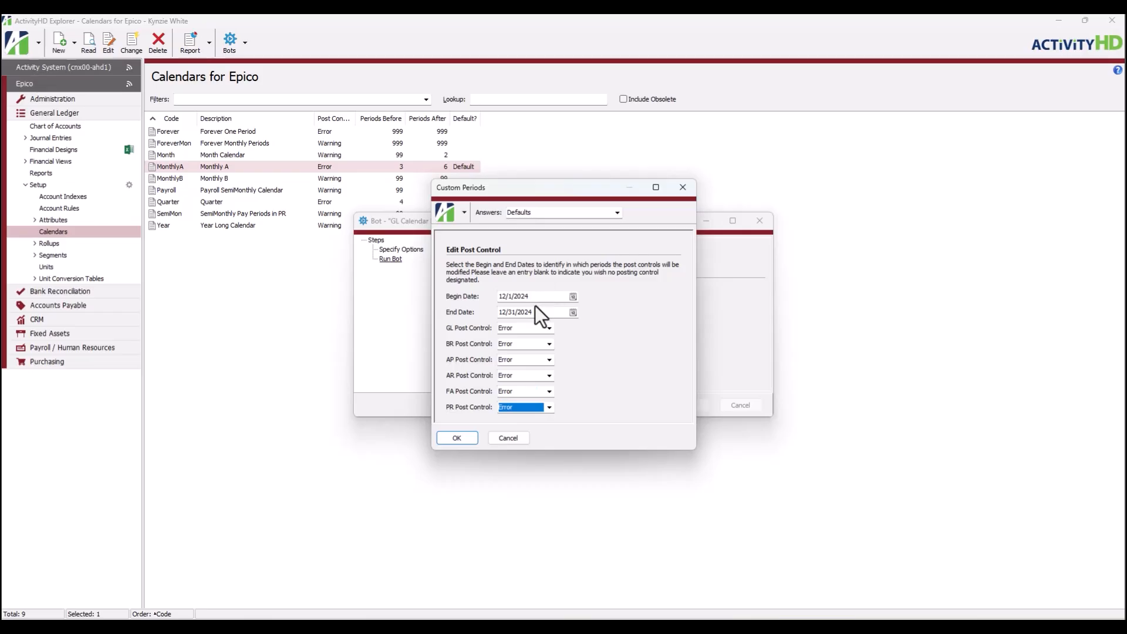
{"action": "left_click", "coordinate": [471, 437]}
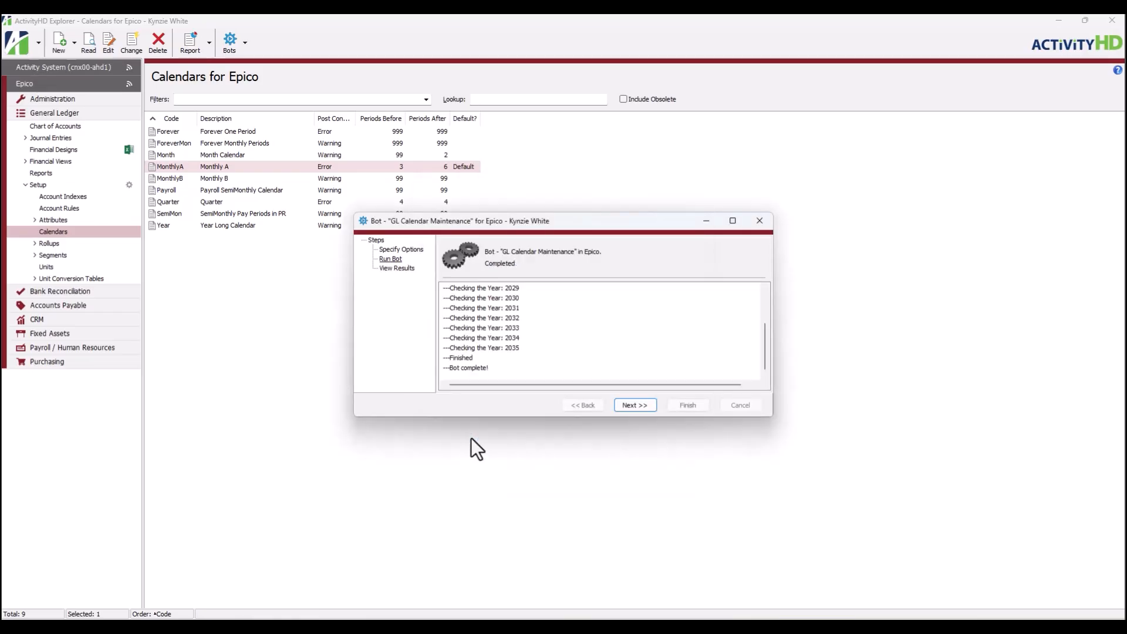
Open MonthlyA from the bot results, check the December 2024 post controls, and close the calendar and the bot
{"action": "left_click", "coordinate": [652, 405]}
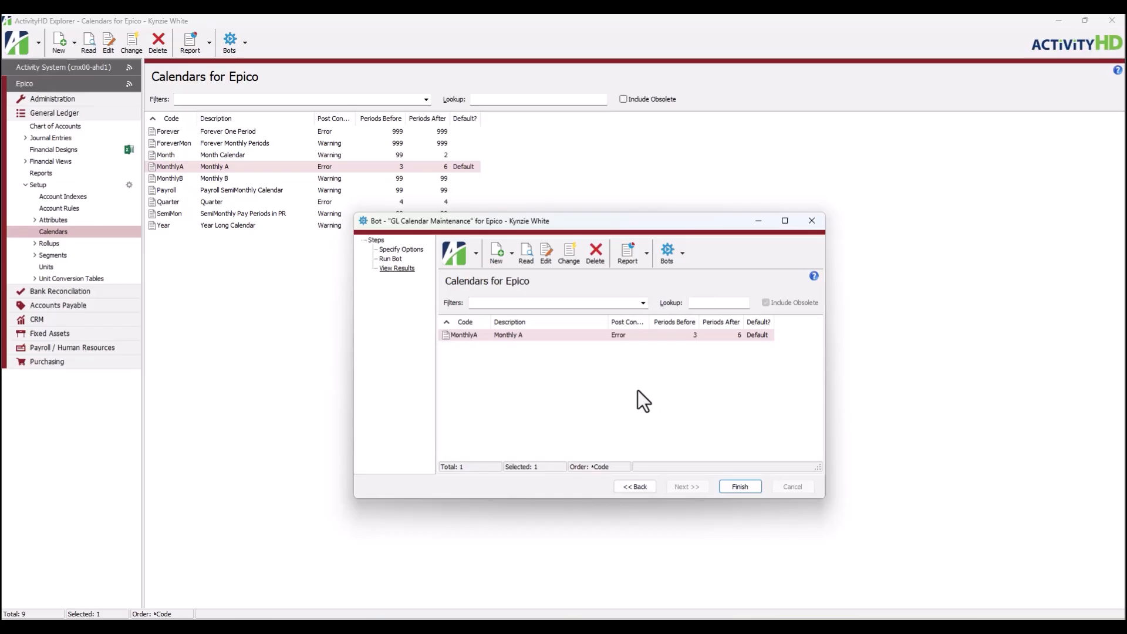
{"action": "double_click", "coordinate": [595, 334]}
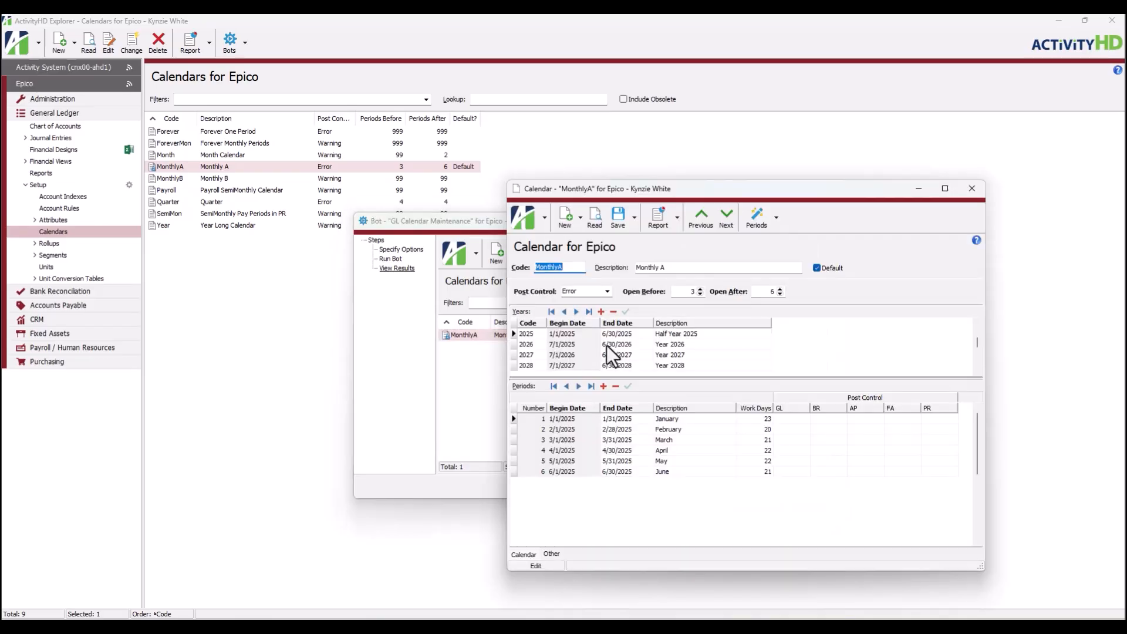
{"action": "scroll", "coordinate": [698, 347], "scroll_direction": "up", "scroll_amount": 1}
{"action": "left_click", "coordinate": [703, 336]}
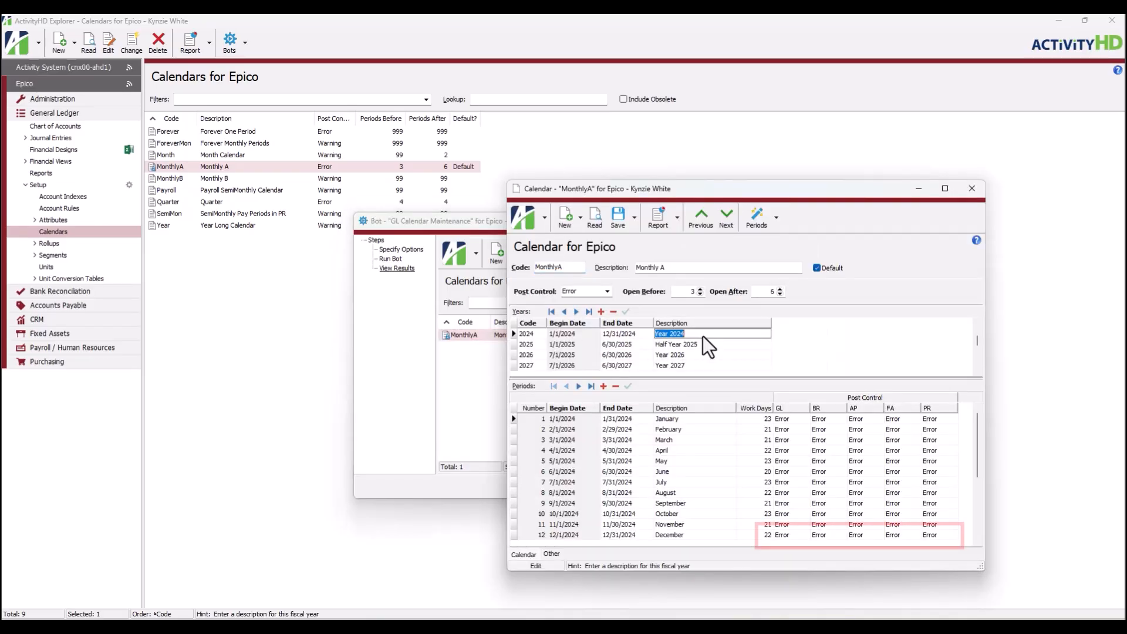
{"action": "left_click", "coordinate": [785, 535]}
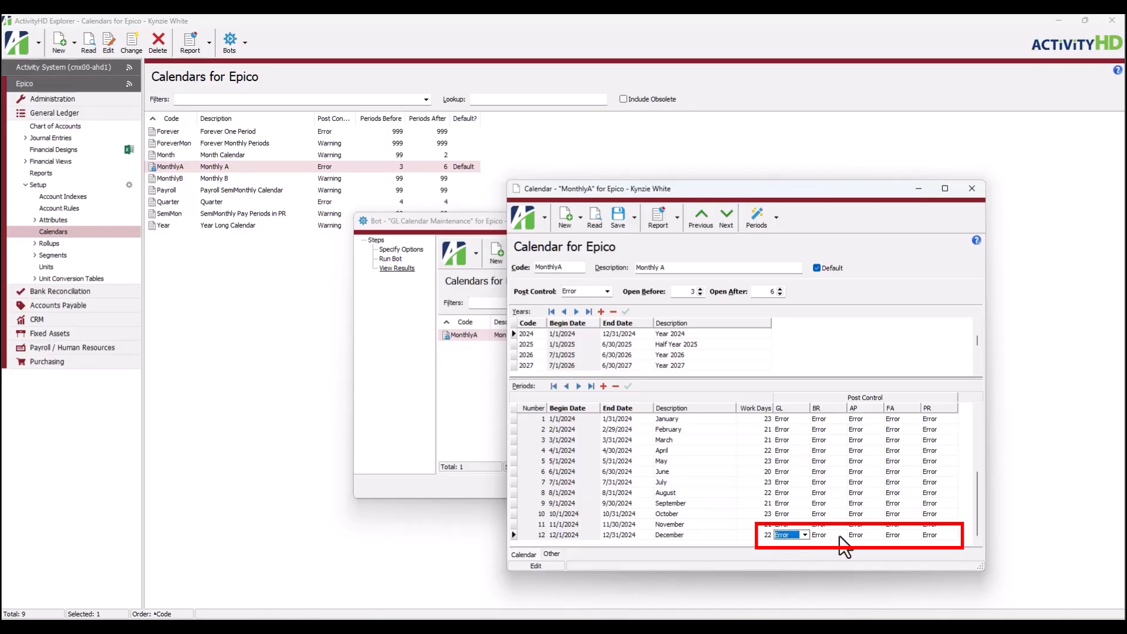
{"action": "left_click", "coordinate": [952, 536]}
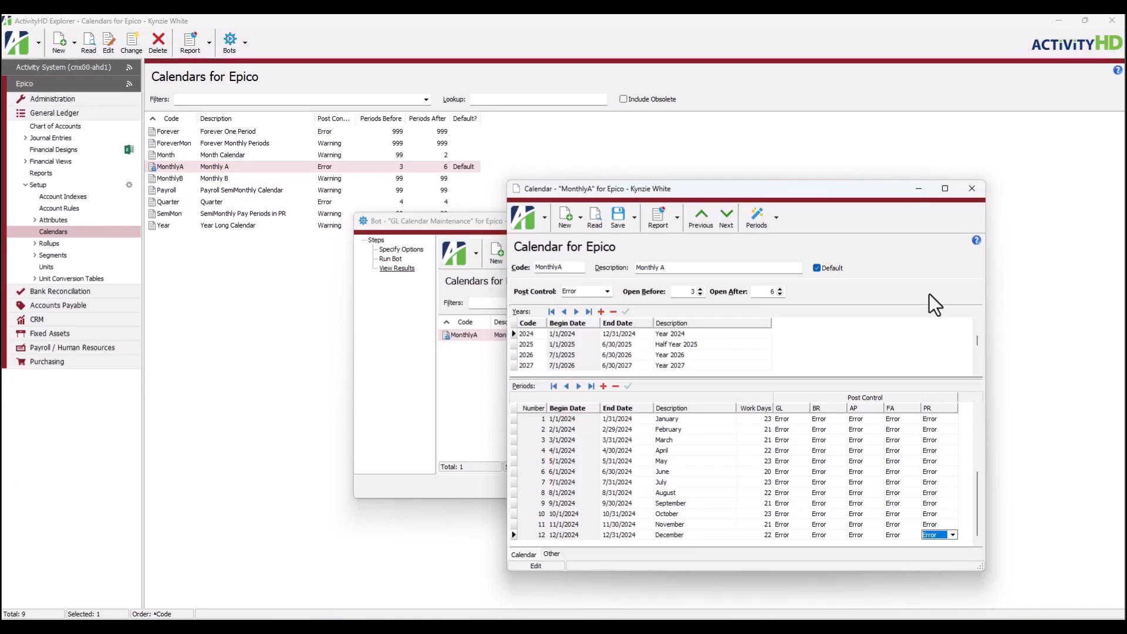
{"action": "left_click", "coordinate": [978, 189]}
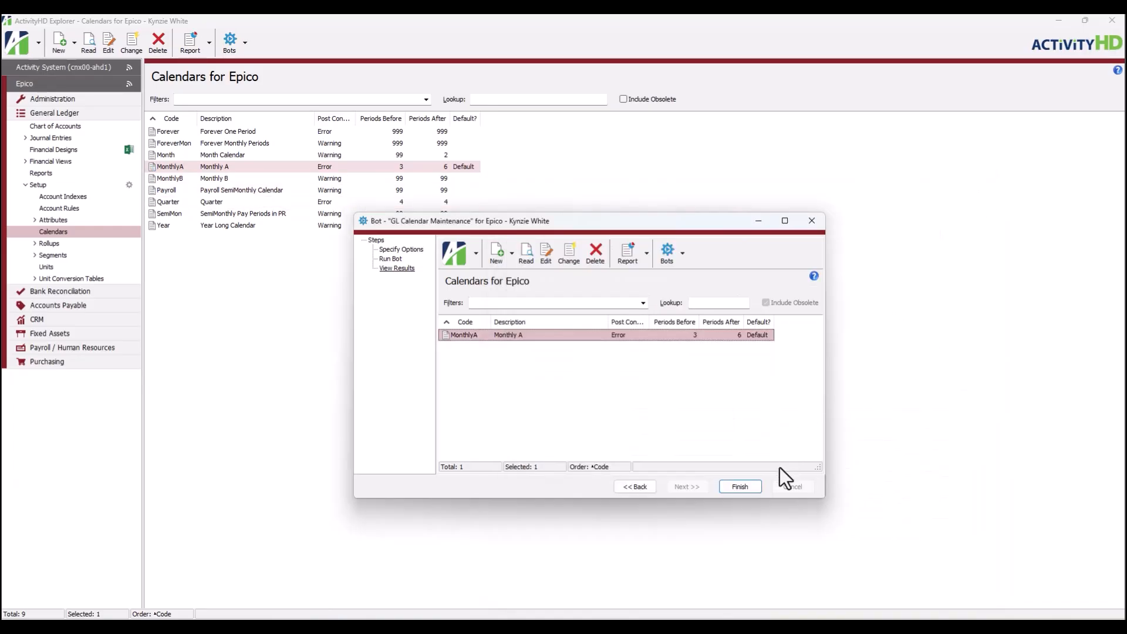
{"action": "left_click", "coordinate": [755, 488]}
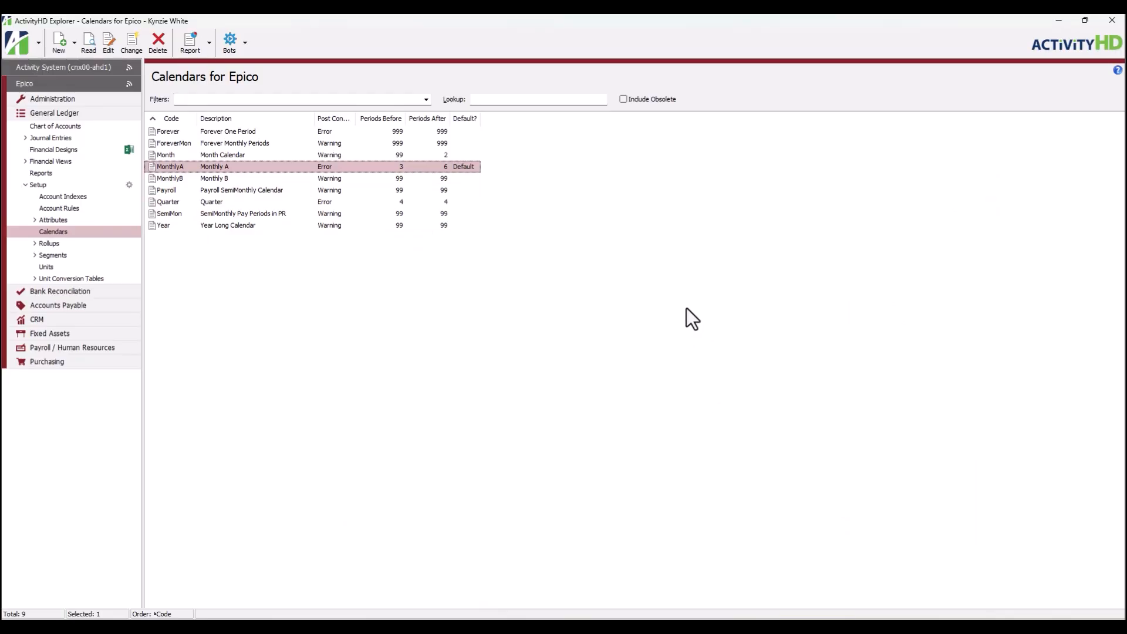